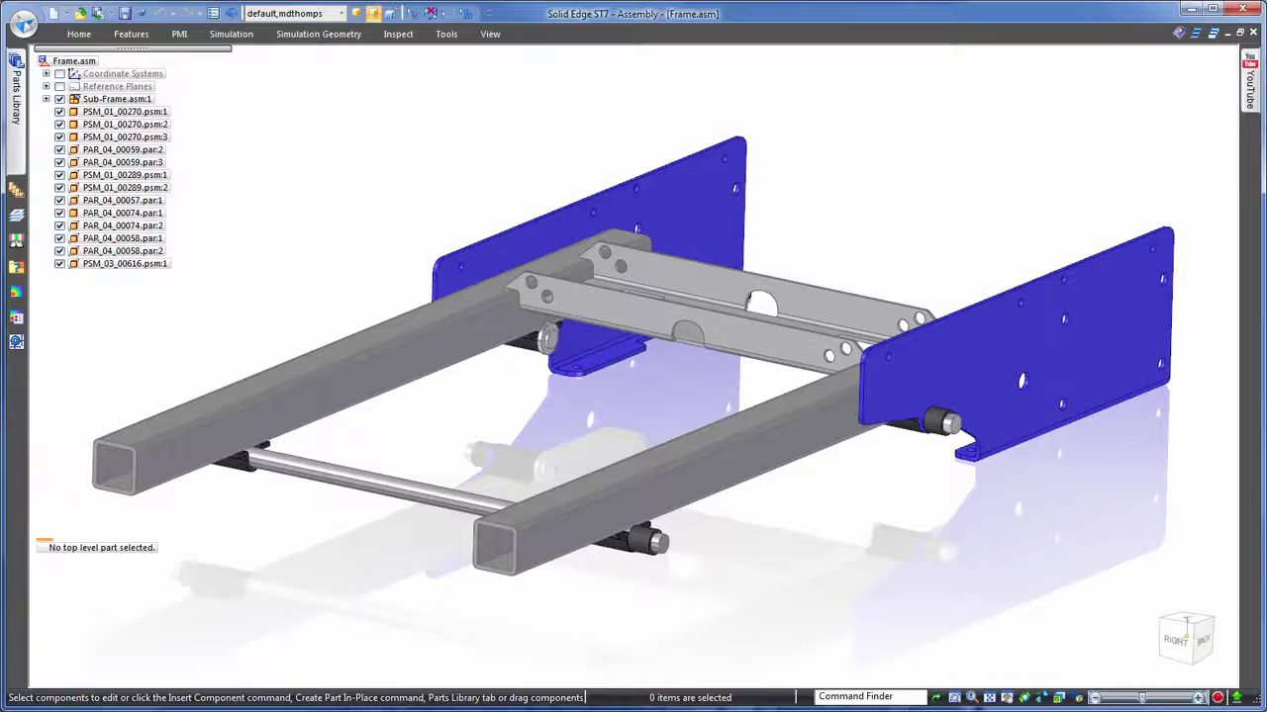
Step: Open the SolidWorks part Adapter.SLDPRT from the Components folder using the Presentation ISO Part.par template
click(23, 24)
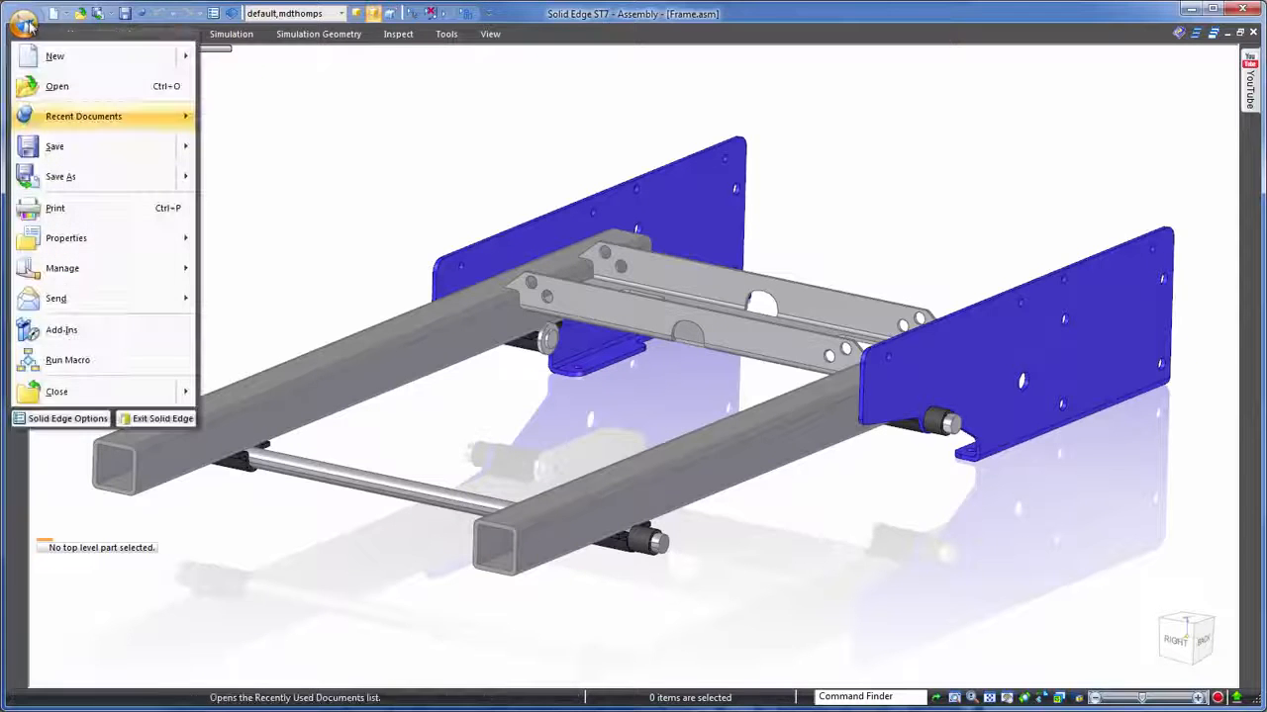
click(82, 99)
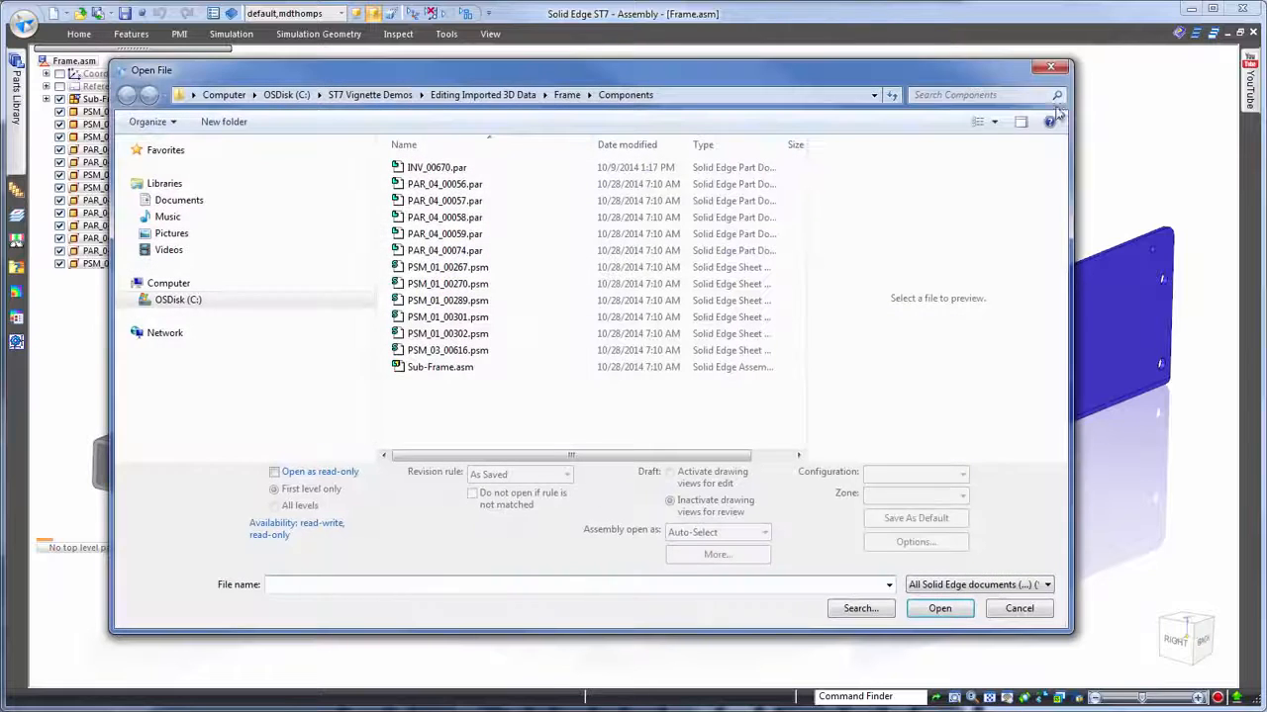
click(1047, 585)
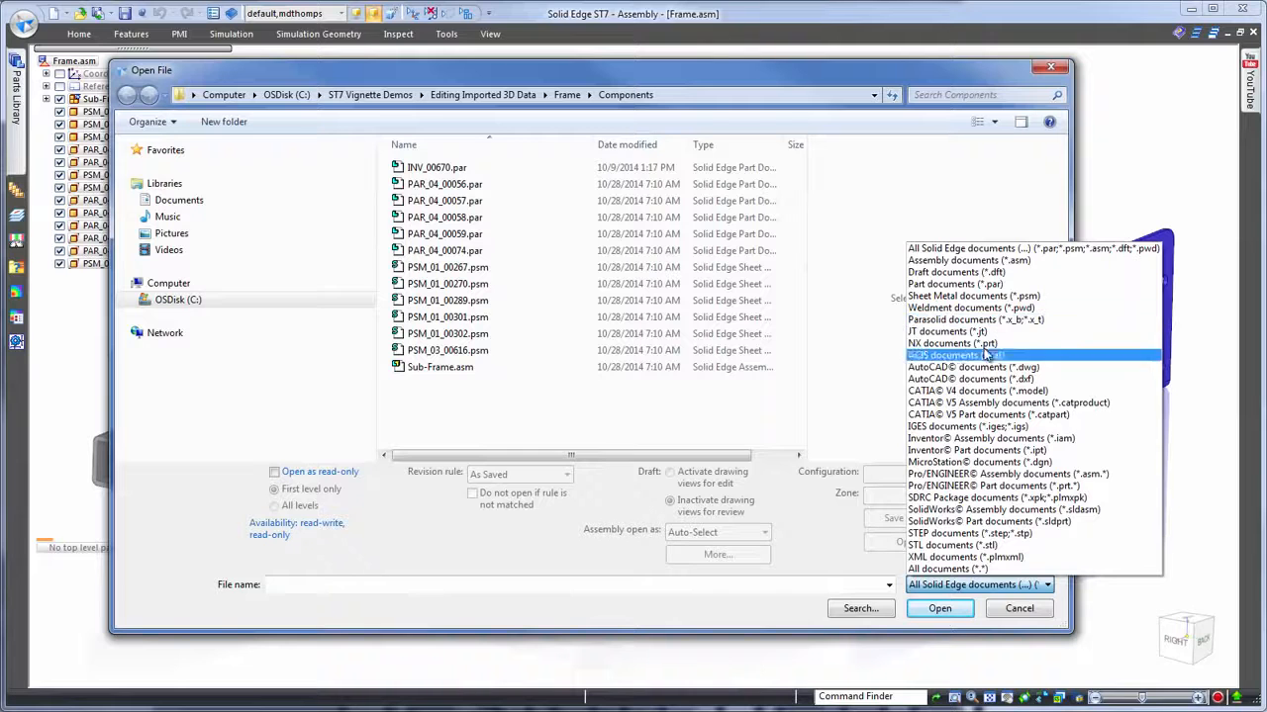
click(983, 522)
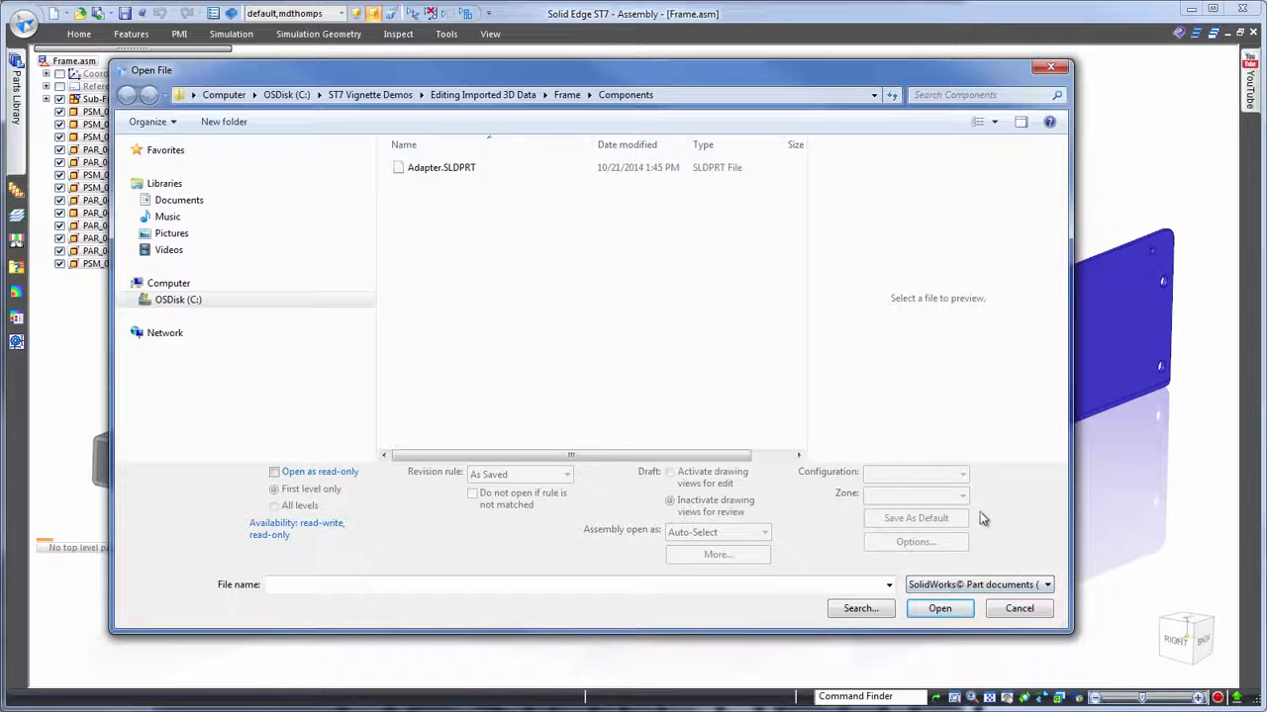
click(442, 170)
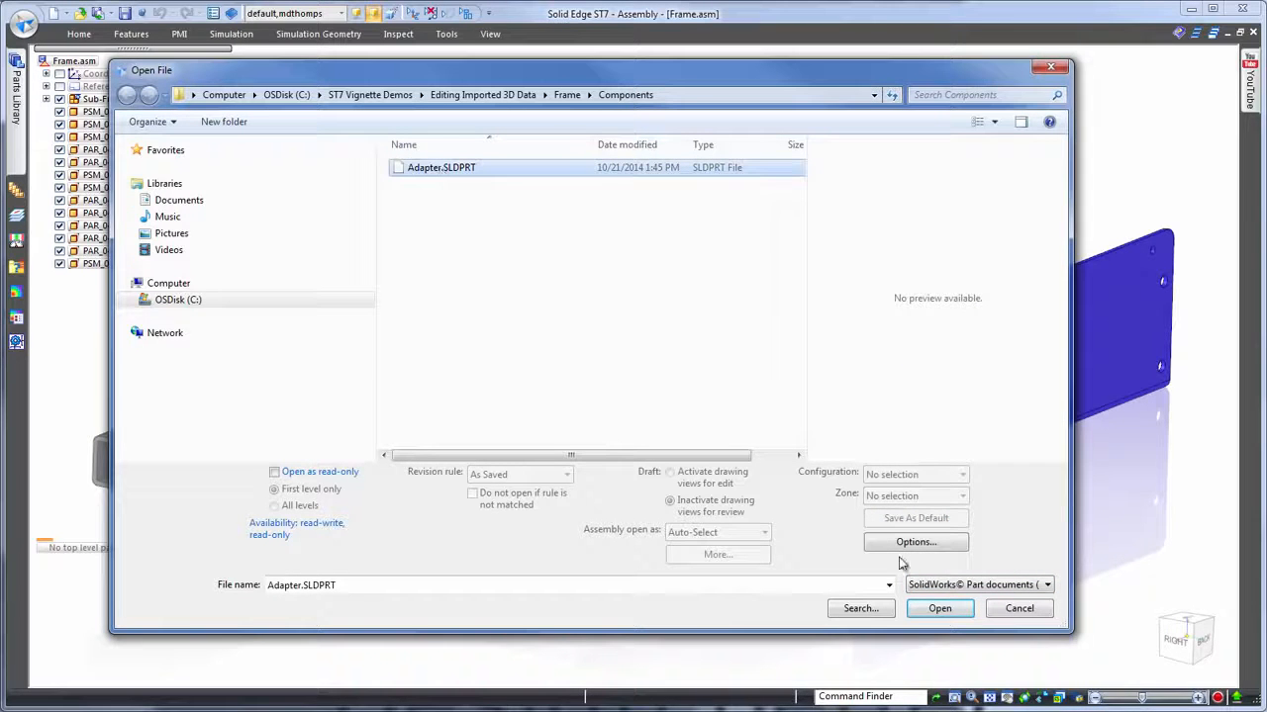
click(939, 608)
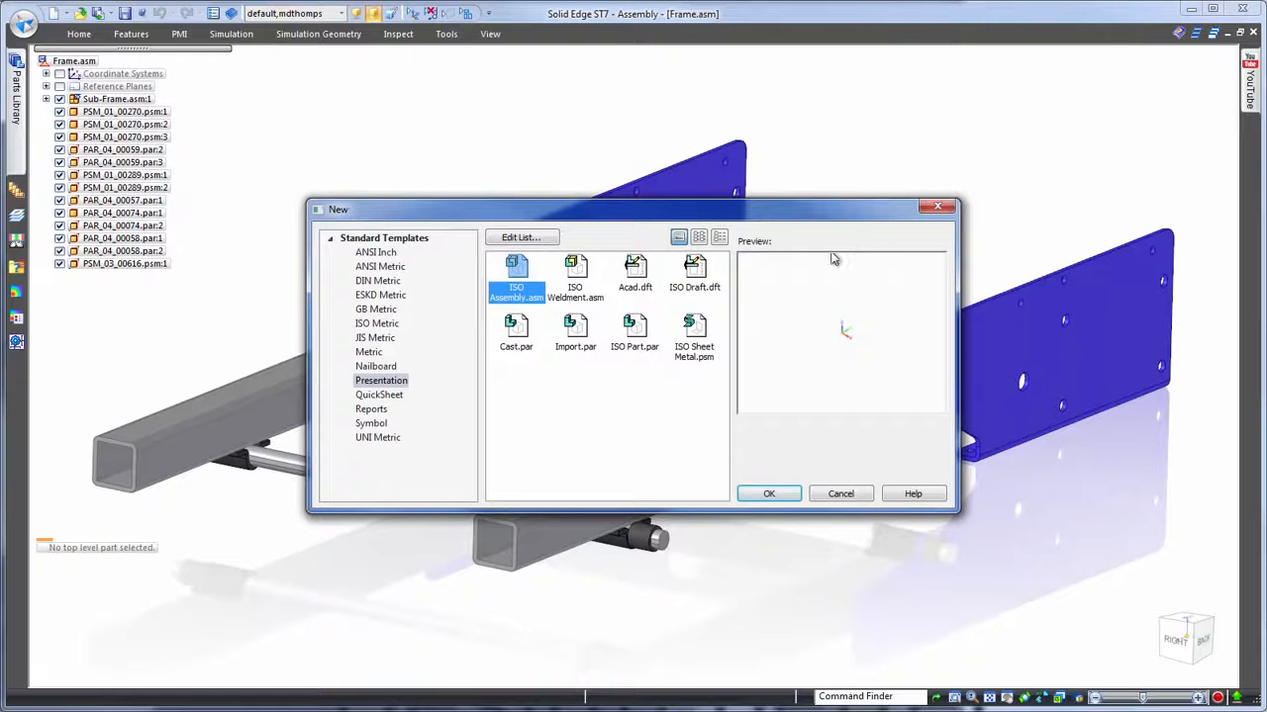
click(634, 328)
click(764, 490)
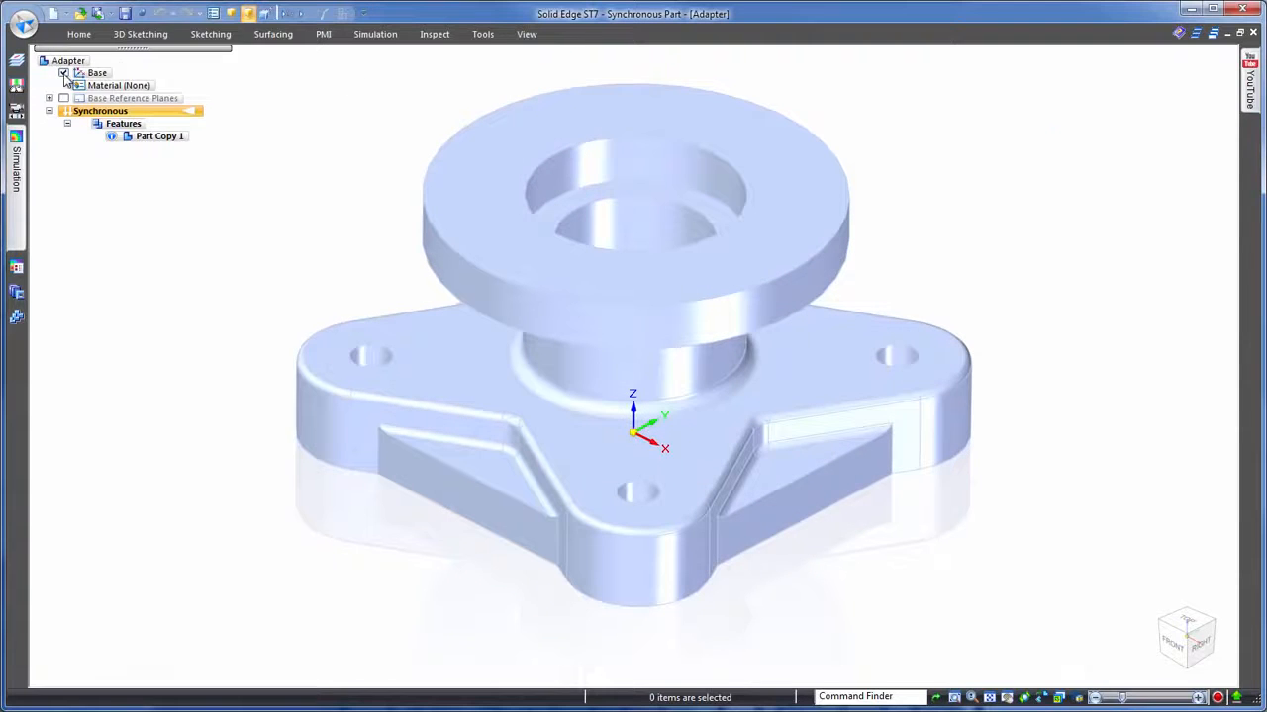
Step: Apply an orange face style to the entire adapter body with Part Painter
click(527, 36)
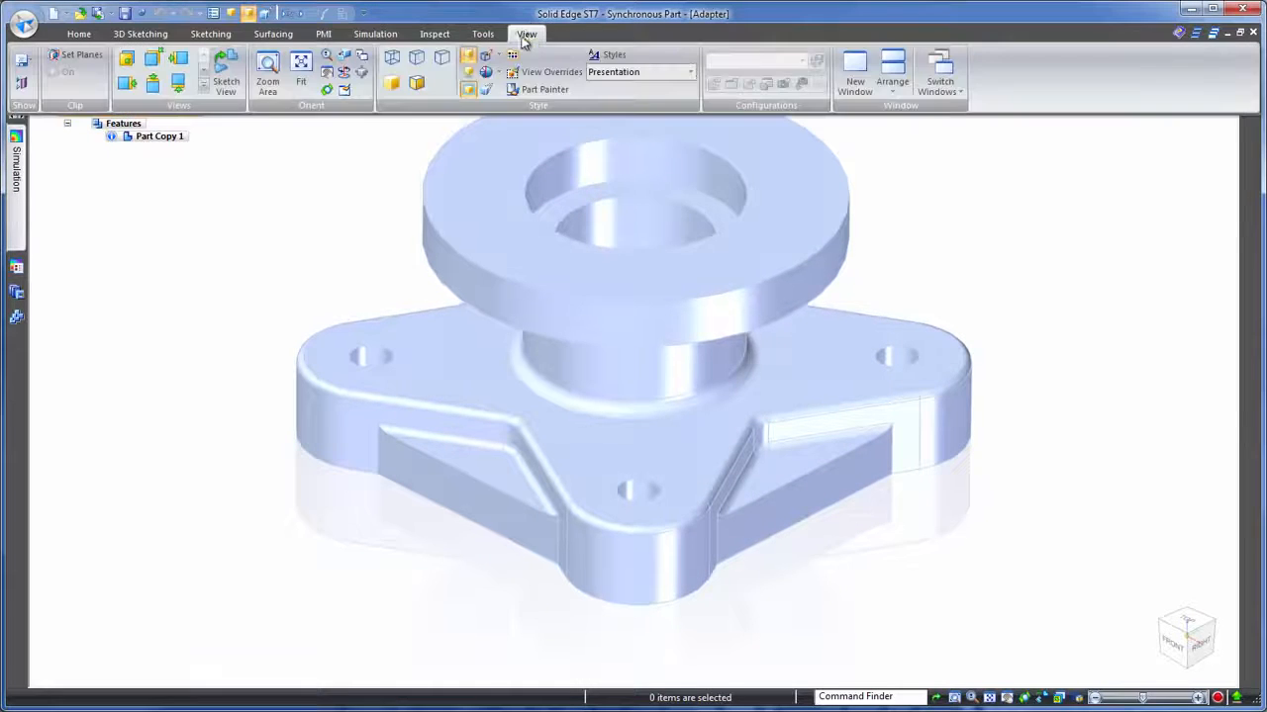
click(531, 91)
click(531, 128)
click(710, 63)
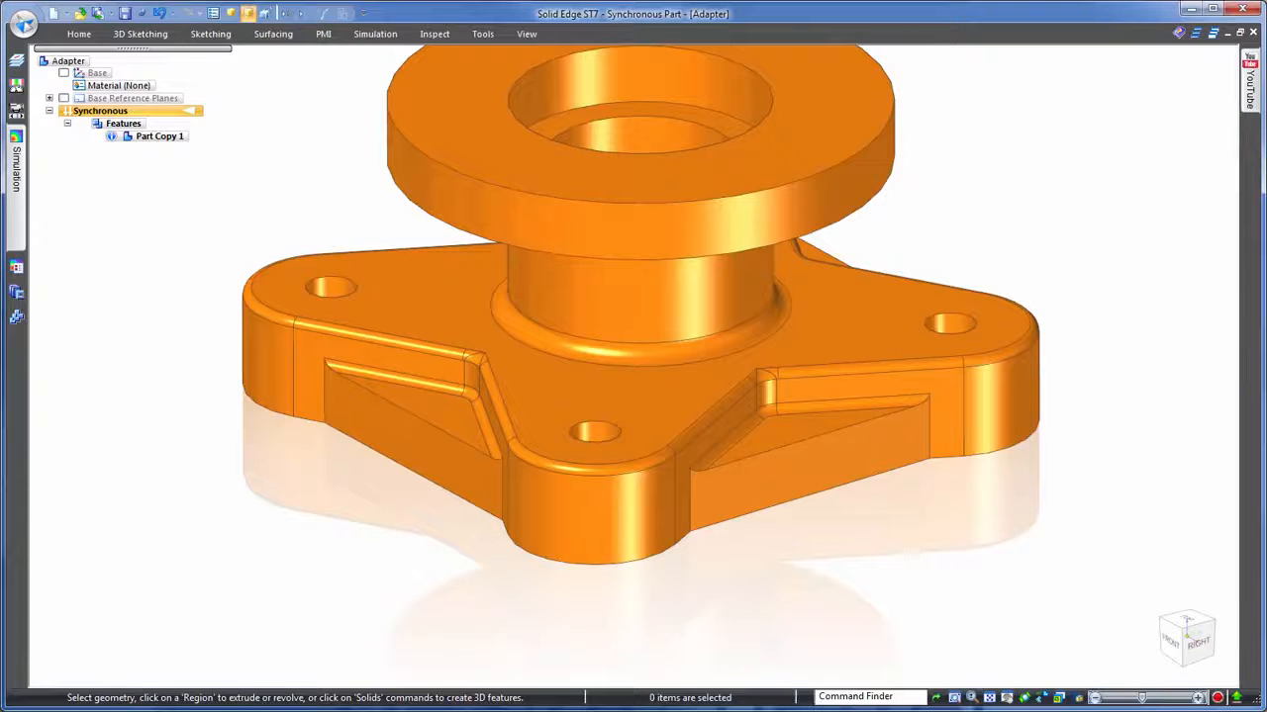
Step: Move the top faces of the triangular webs between the base's lobes down by about 5 mm
click(803, 431)
click(807, 435)
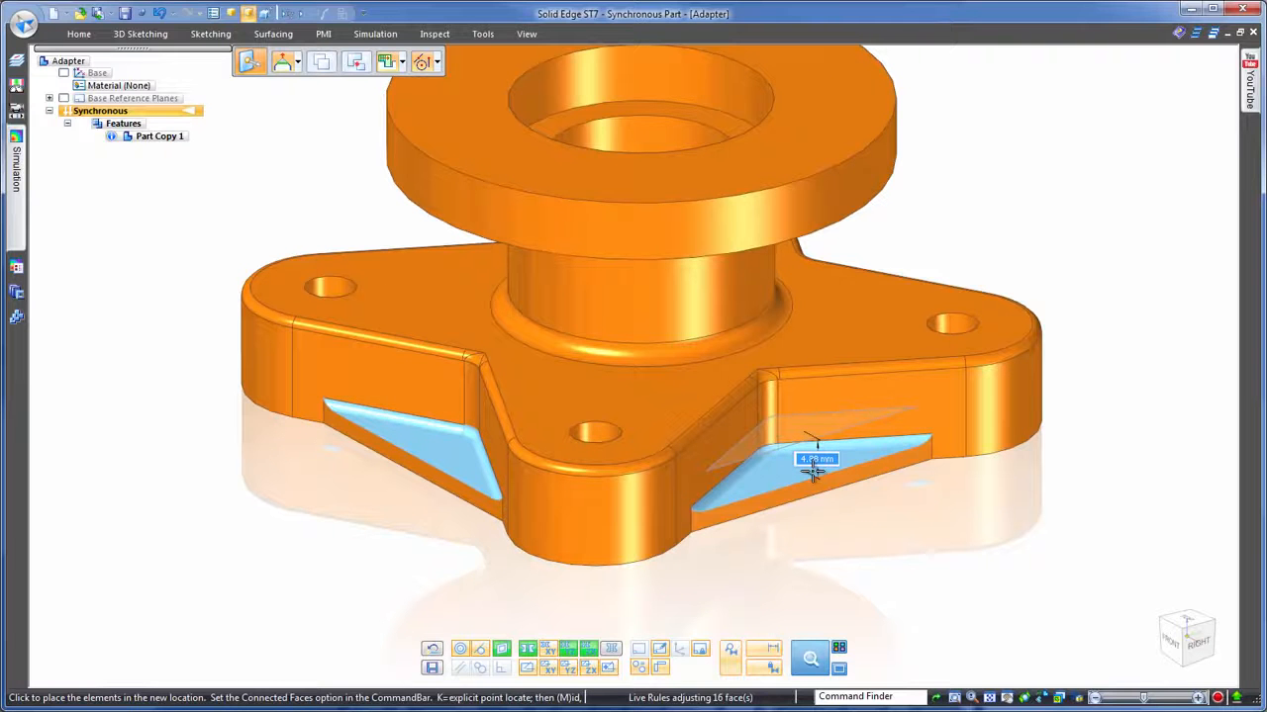
click(811, 471)
click(1071, 295)
Step: Set the diameter of the base's mounting holes to 5 mm by editing one hole cylinder
middle_drag(1072, 295, 1153, 236)
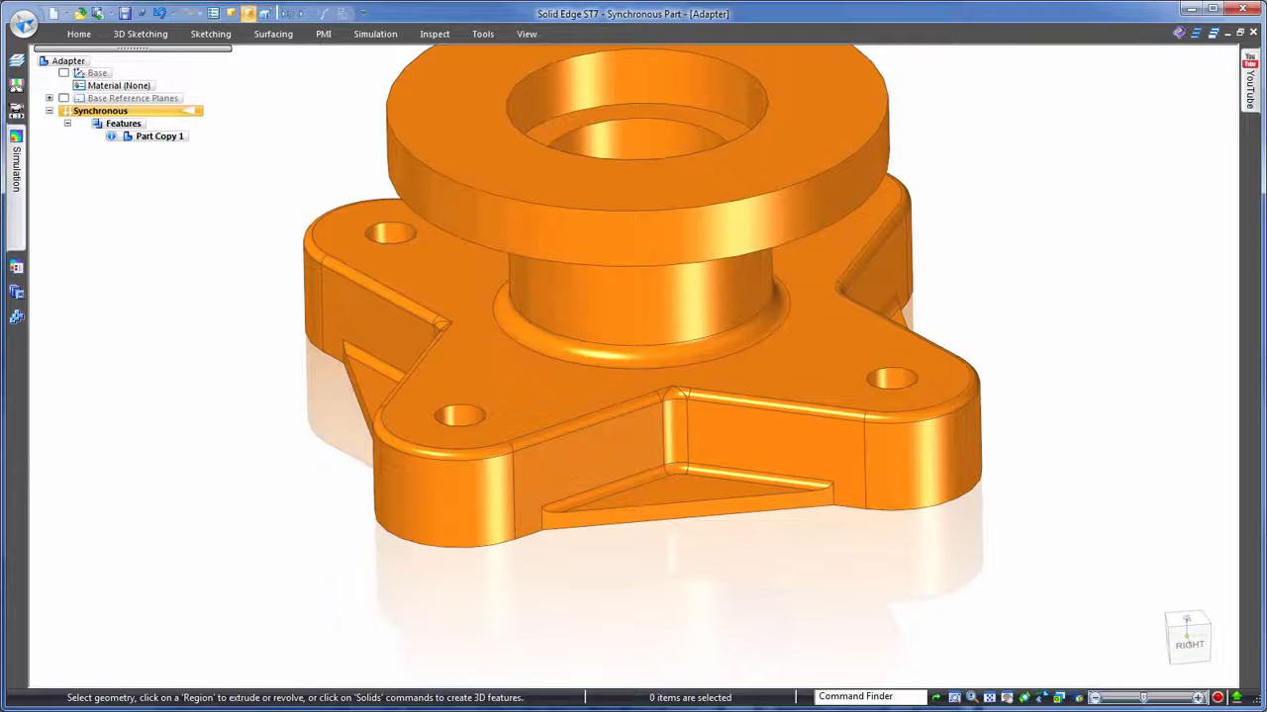
middle_drag(1153, 236, 1023, 367)
click(905, 376)
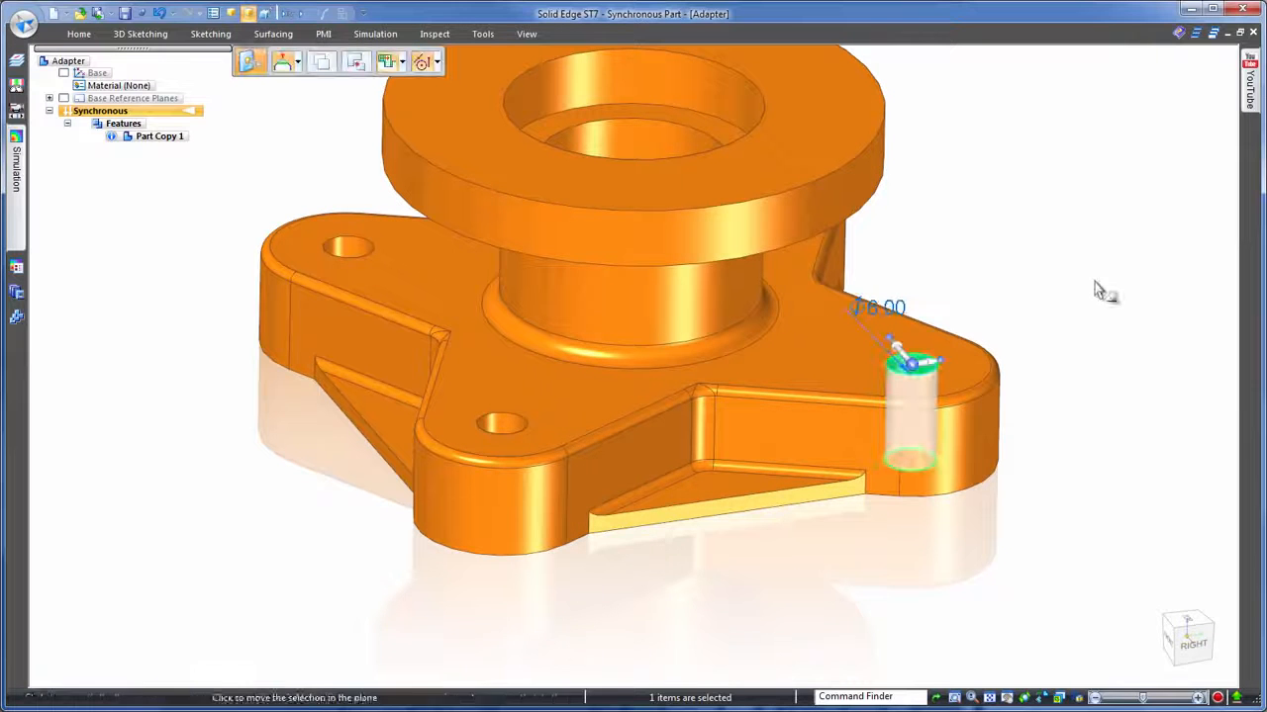
click(898, 309)
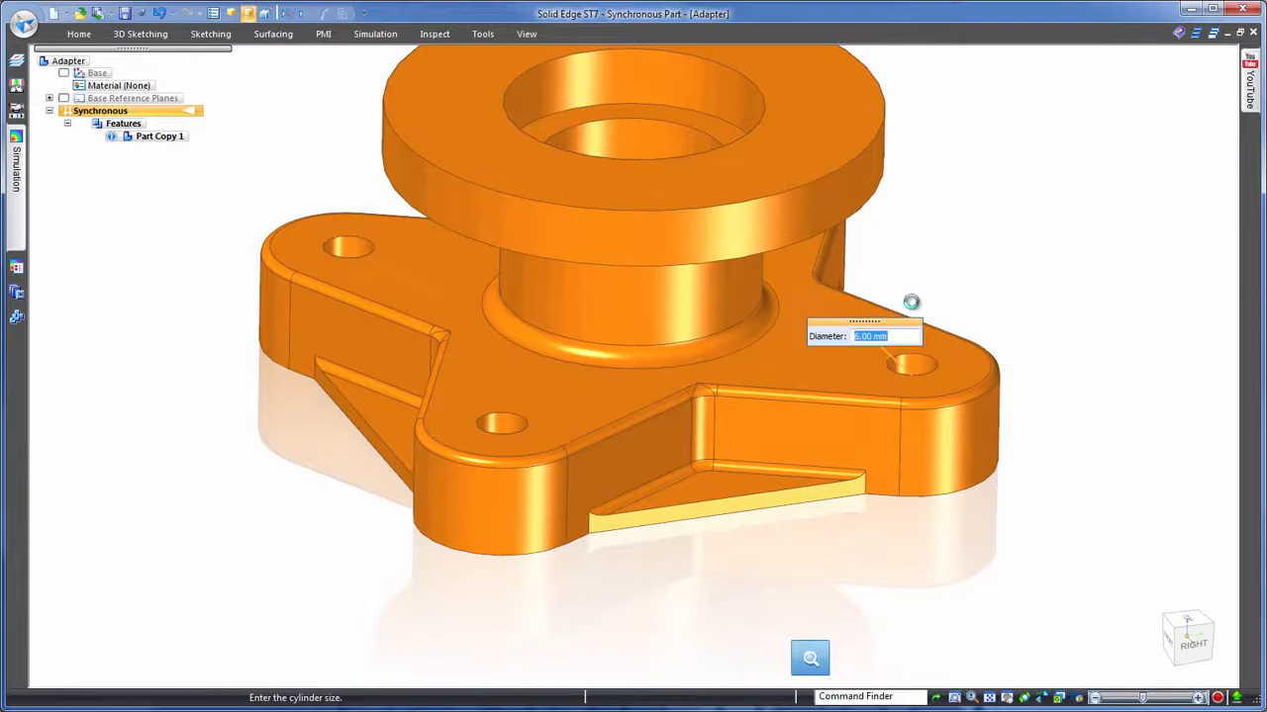
scroll(901, 343, up, 3)
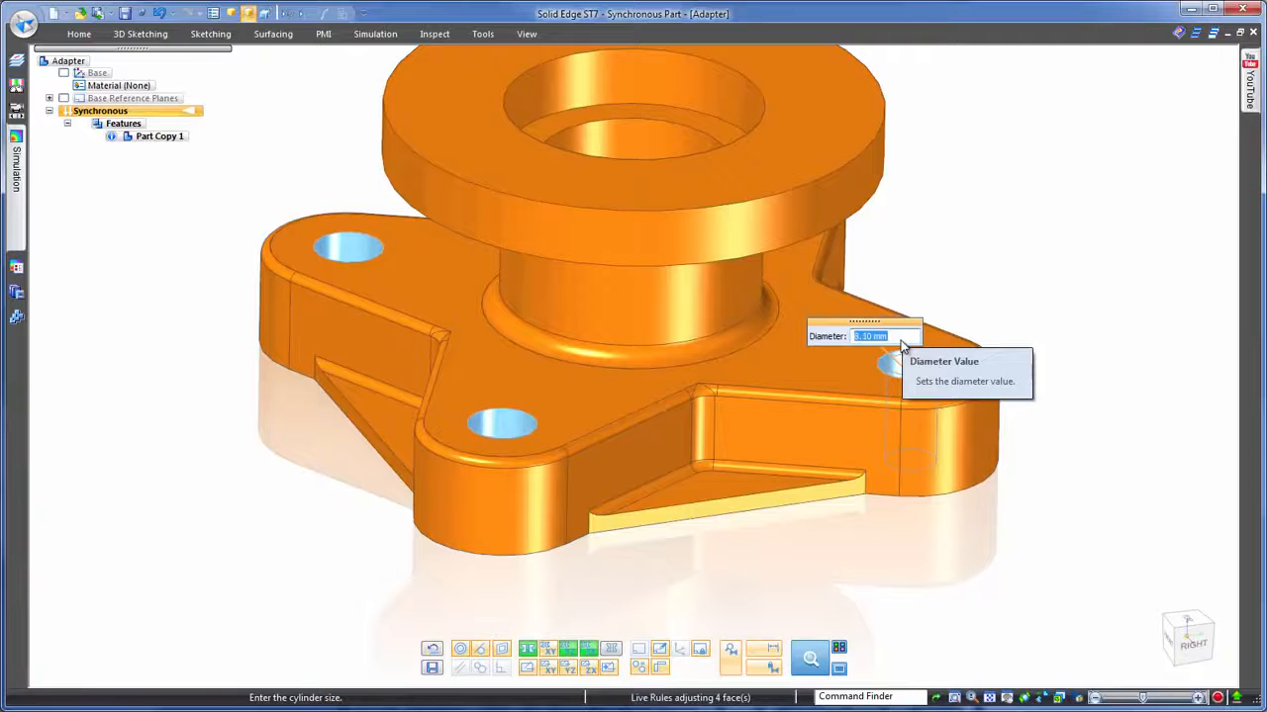
text(5)
key(Return)
click(901, 357)
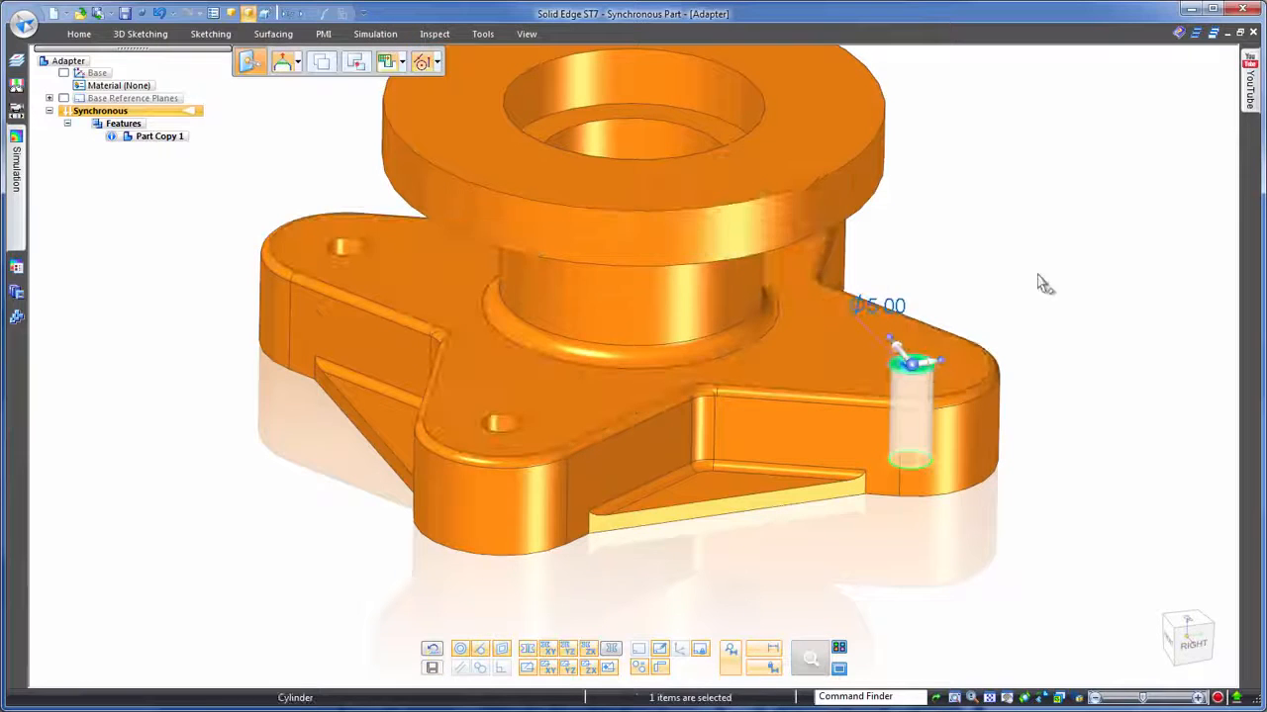
key(Escape)
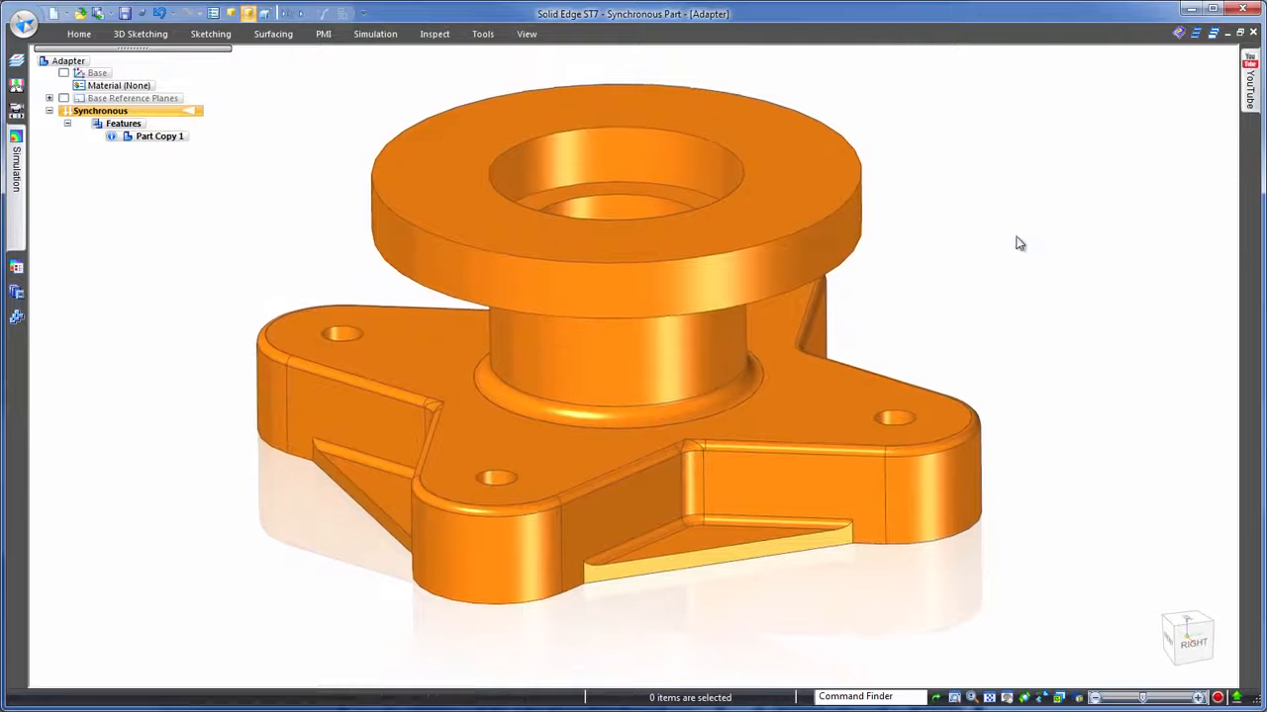
Step: Add a Smart Dimension to the thickness of the adapter's upper round flange
right_click(1020, 244)
click(977, 237)
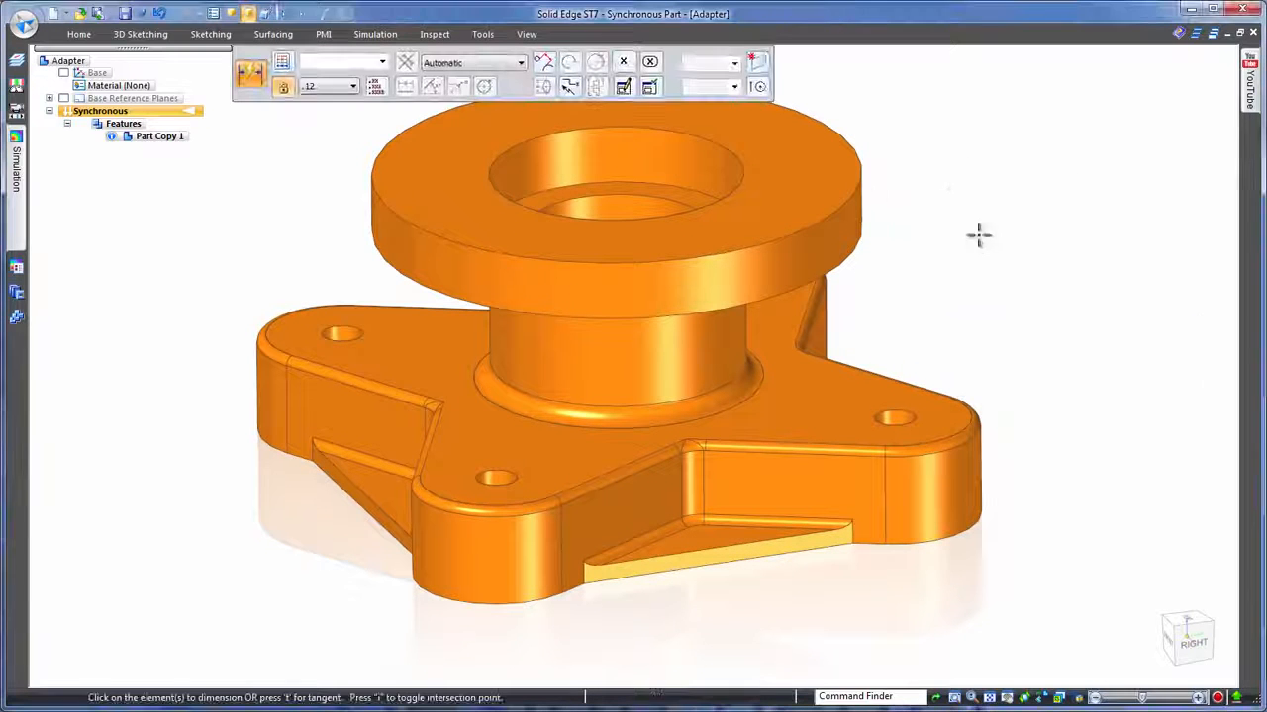
click(863, 239)
click(920, 235)
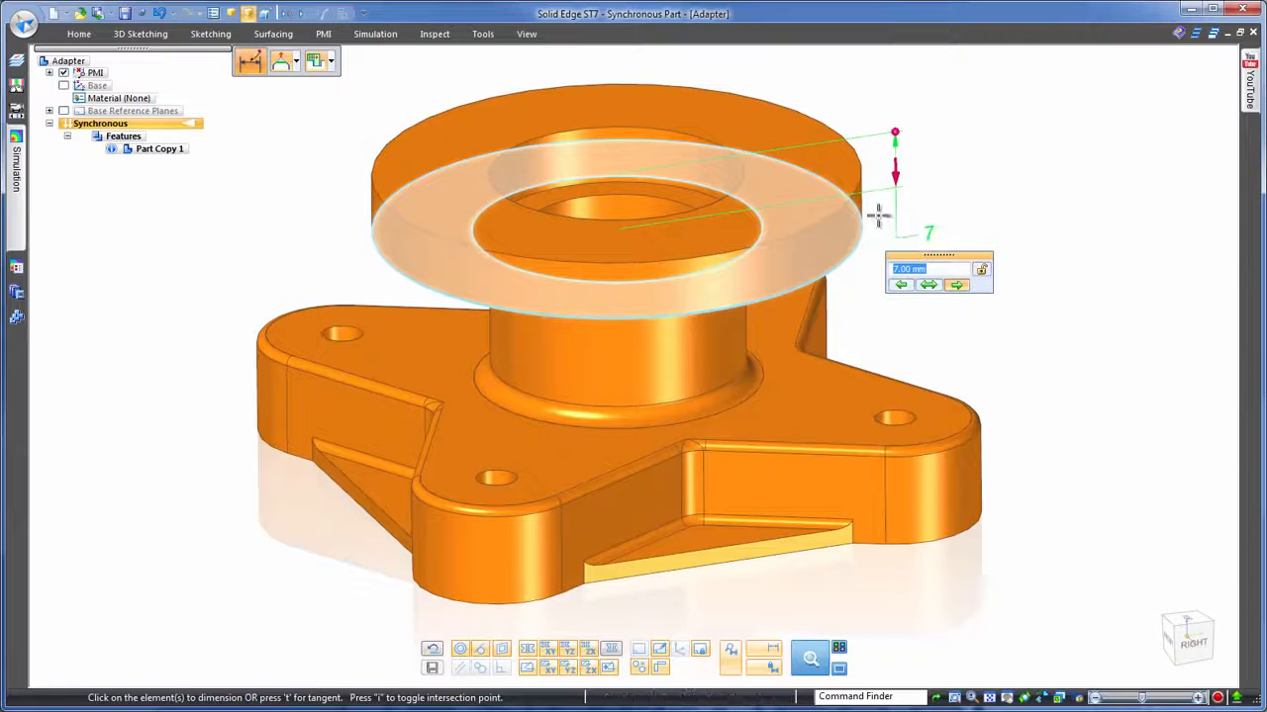
Step: Set the upper flange's thickness dimension to 6 mm and hide the PMI dimensions
text(7.7)
key(Return)
scroll(952, 271, up, 1)
scroll(953, 269, down, 3)
text(6)
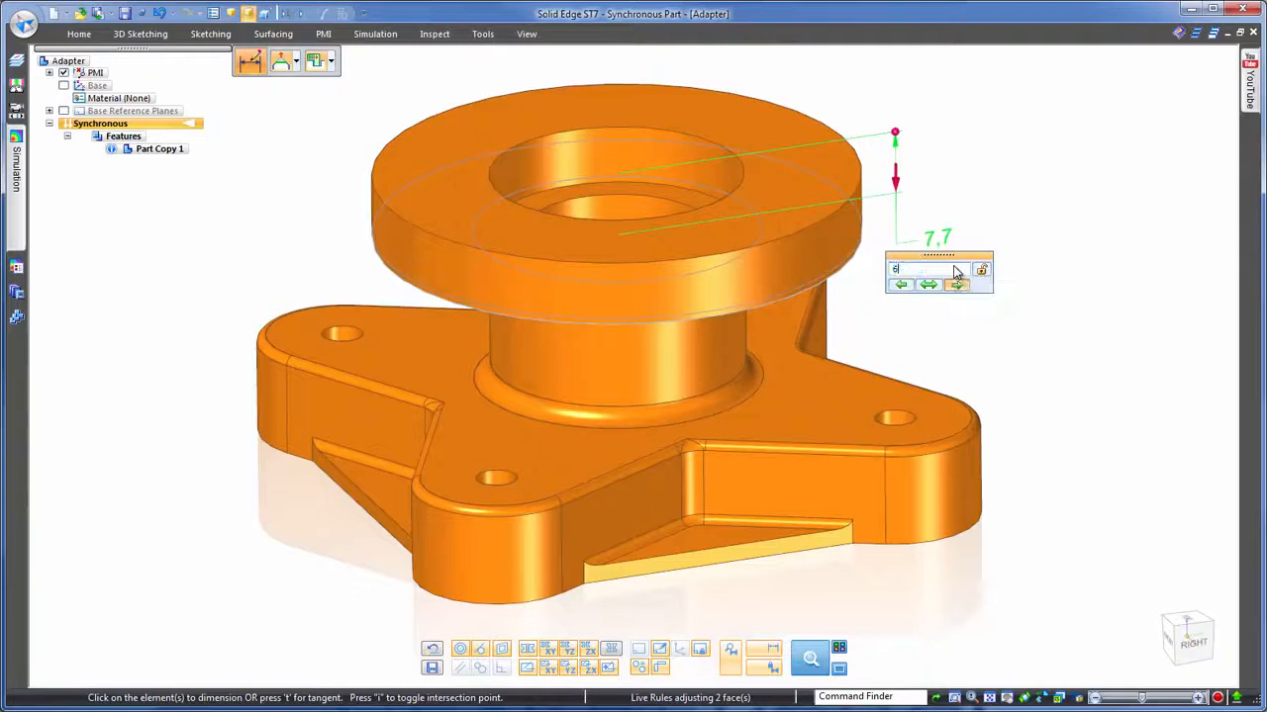
key(Return)
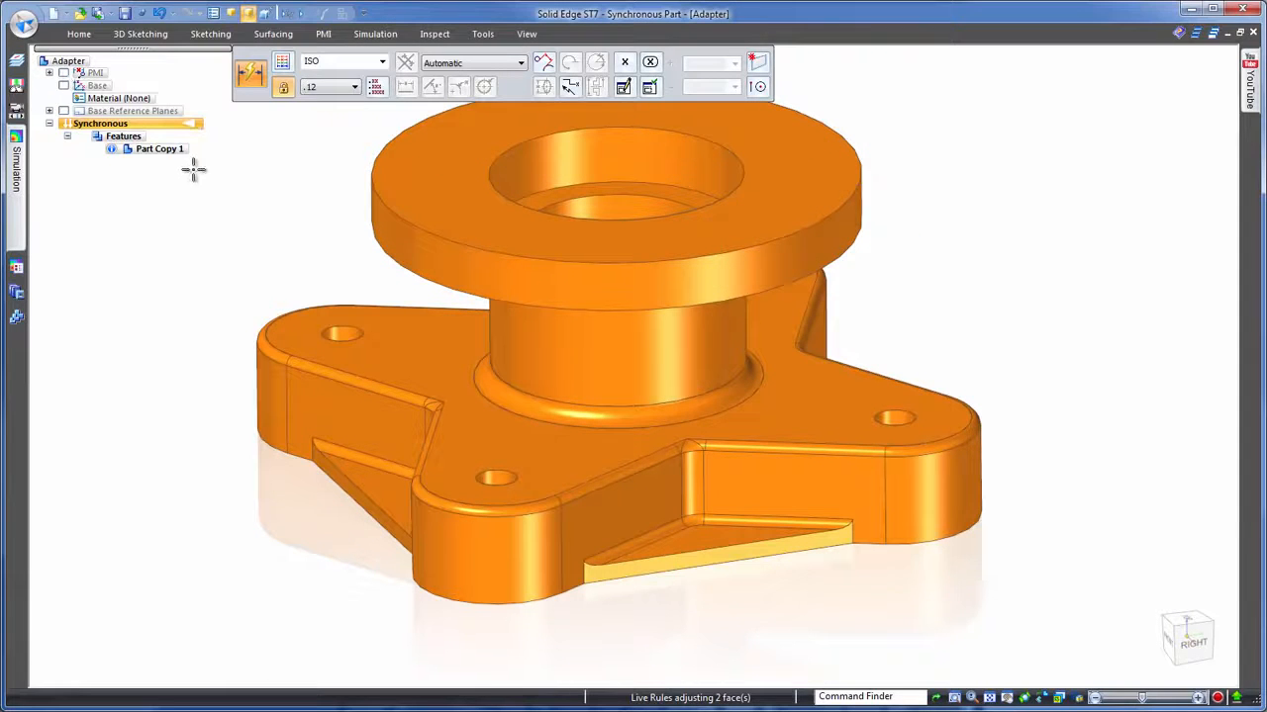
key(Escape)
Step: Reorder the rounds where they meet at the base's top inner corner on the Right side
scroll(1014, 206, down, 2)
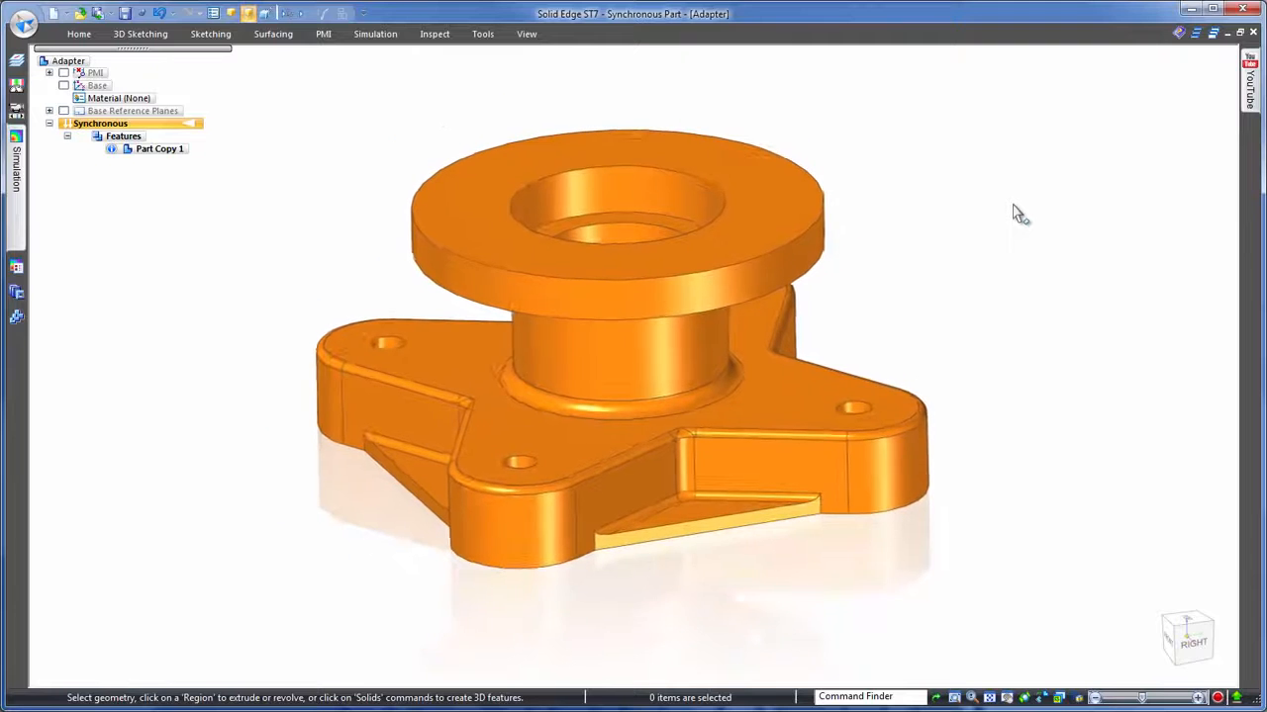
key(ctrl+Left)
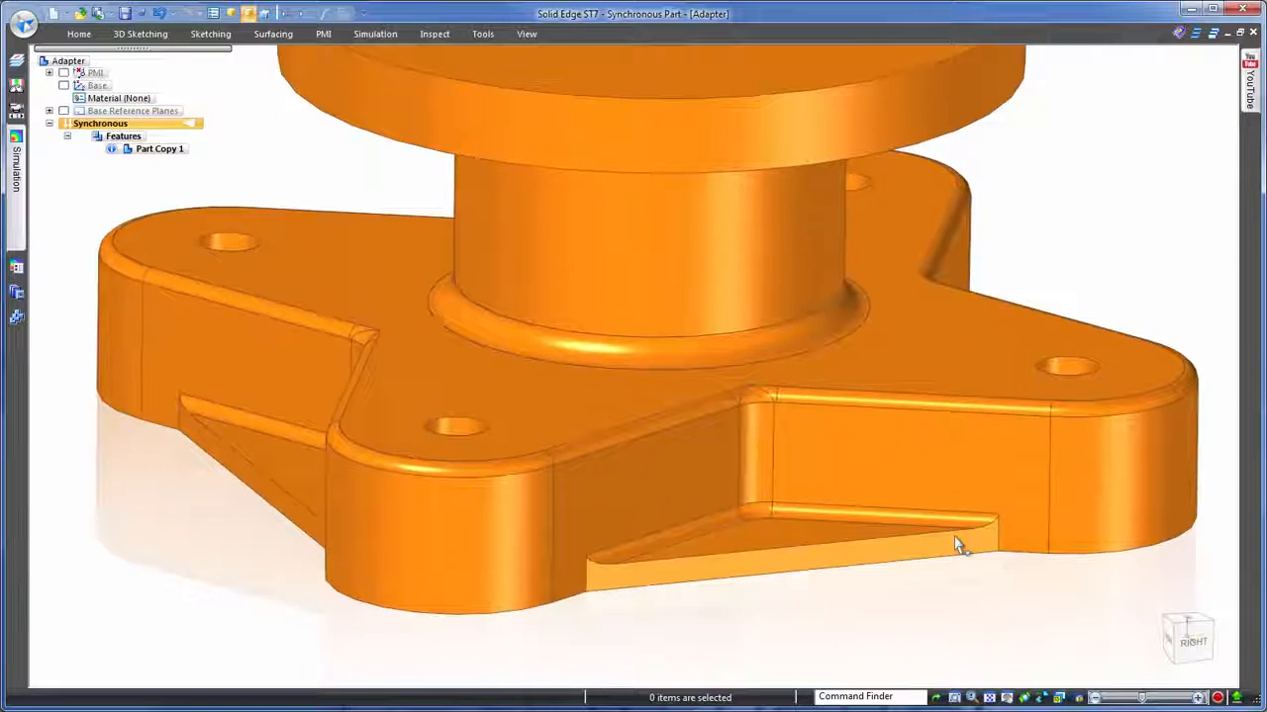
click(777, 385)
right_click(776, 385)
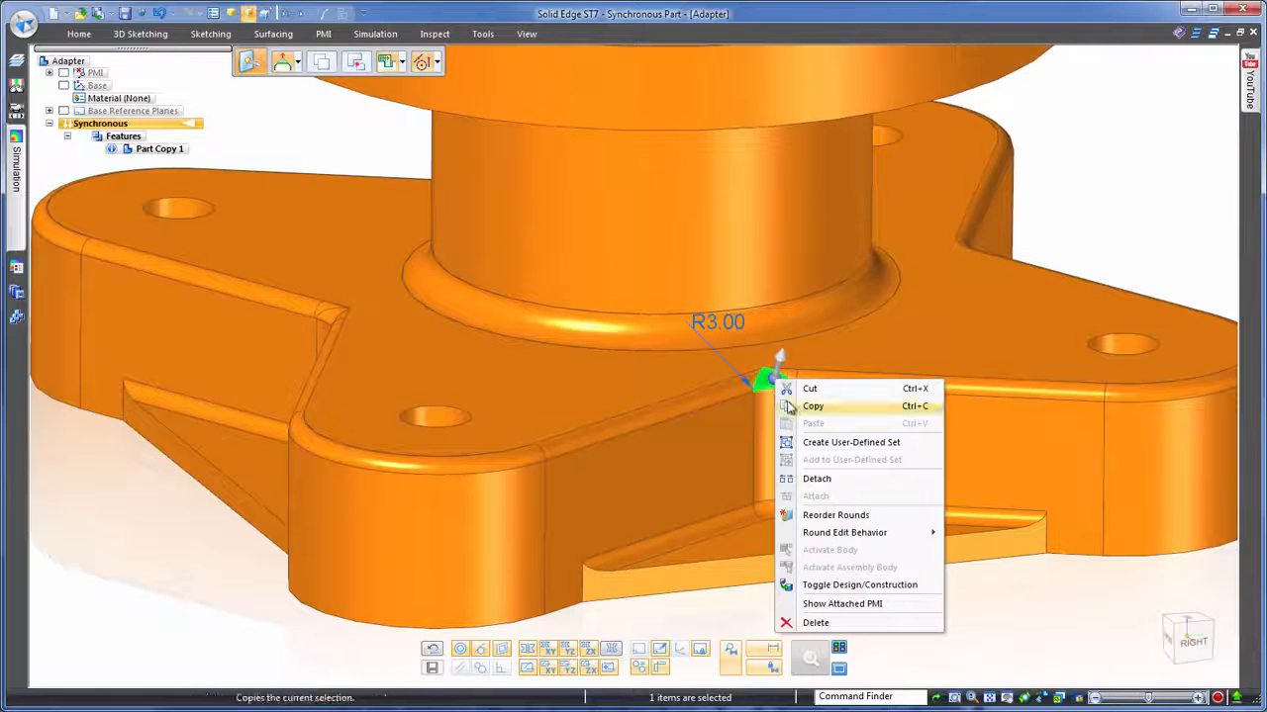
click(831, 520)
key(Escape)
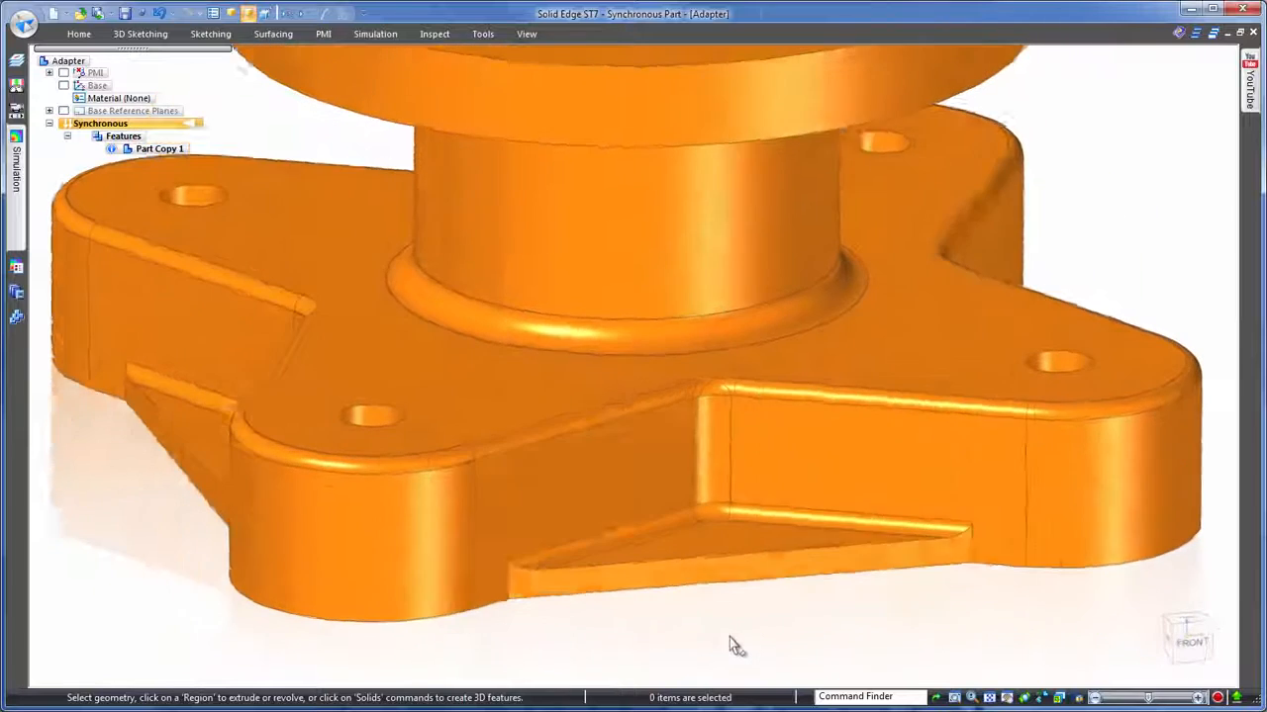
Step: Reorder the rounds at the matching top inner corner on the Front side of the base
click(734, 385)
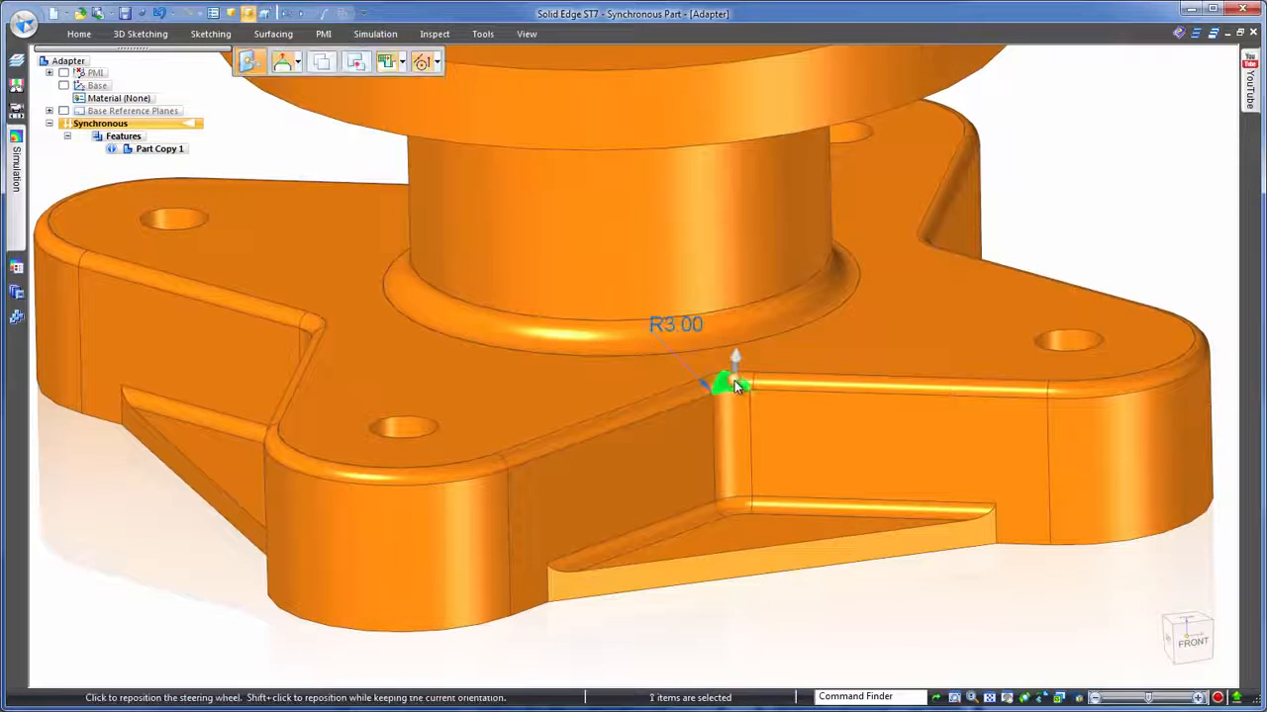
right_click(734, 386)
click(702, 517)
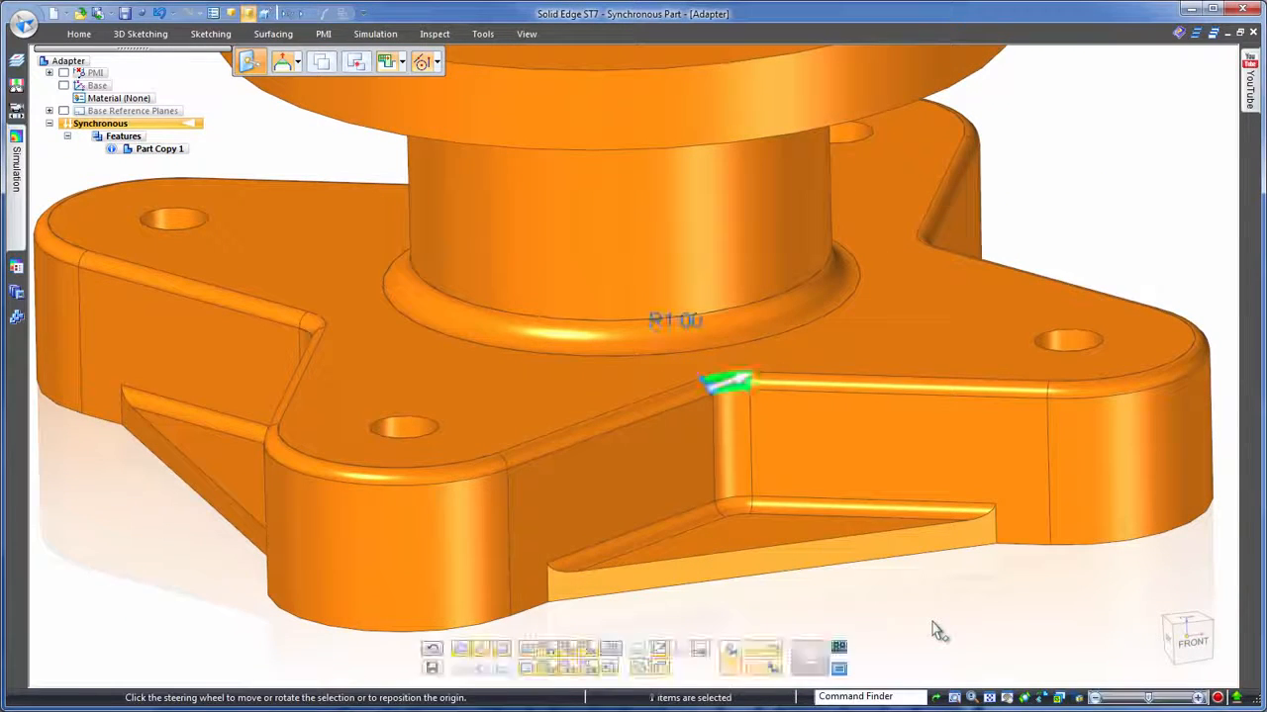
key(Escape)
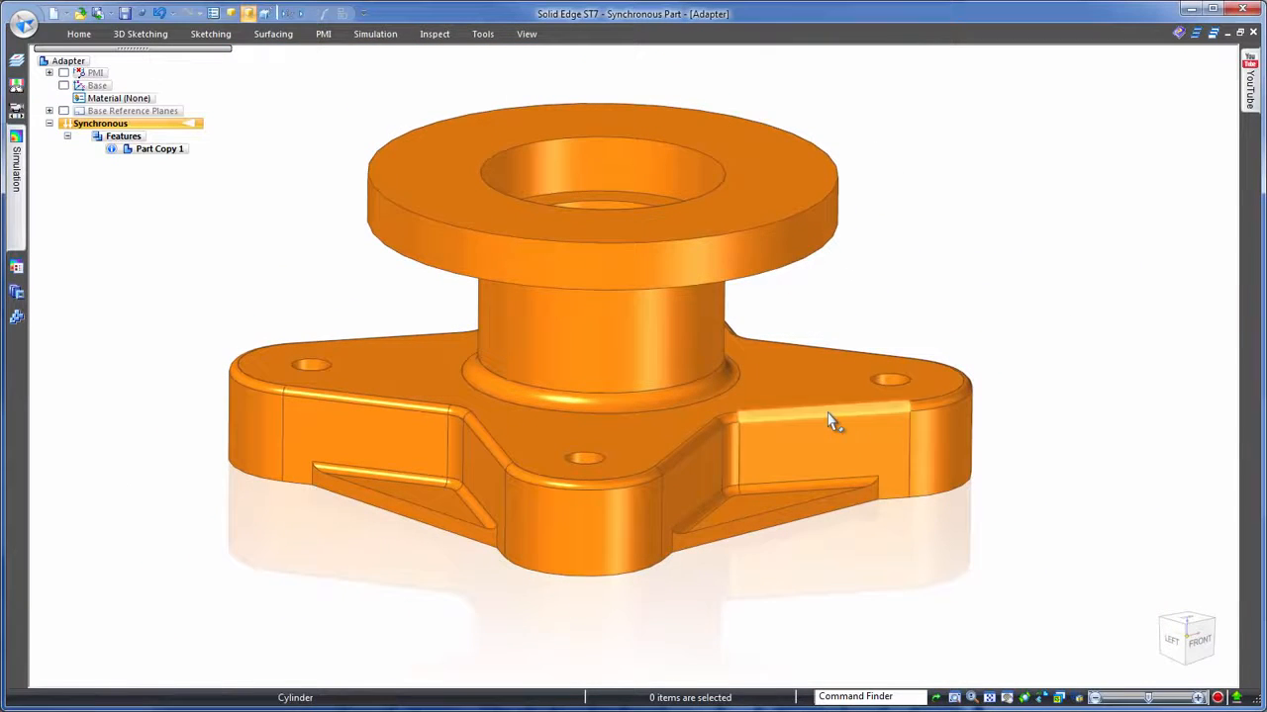
Step: Set the radius of the base's edge round and all similar rounds in the model to 1.5 mm
click(829, 421)
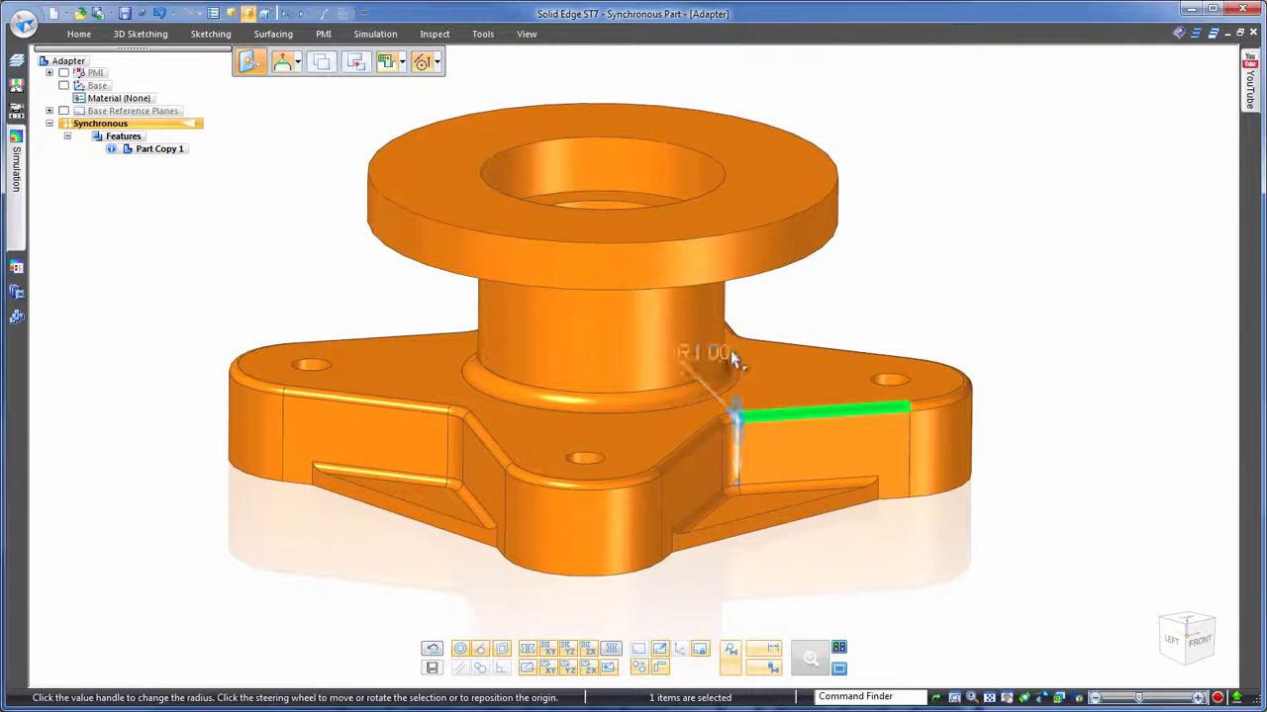
click(703, 352)
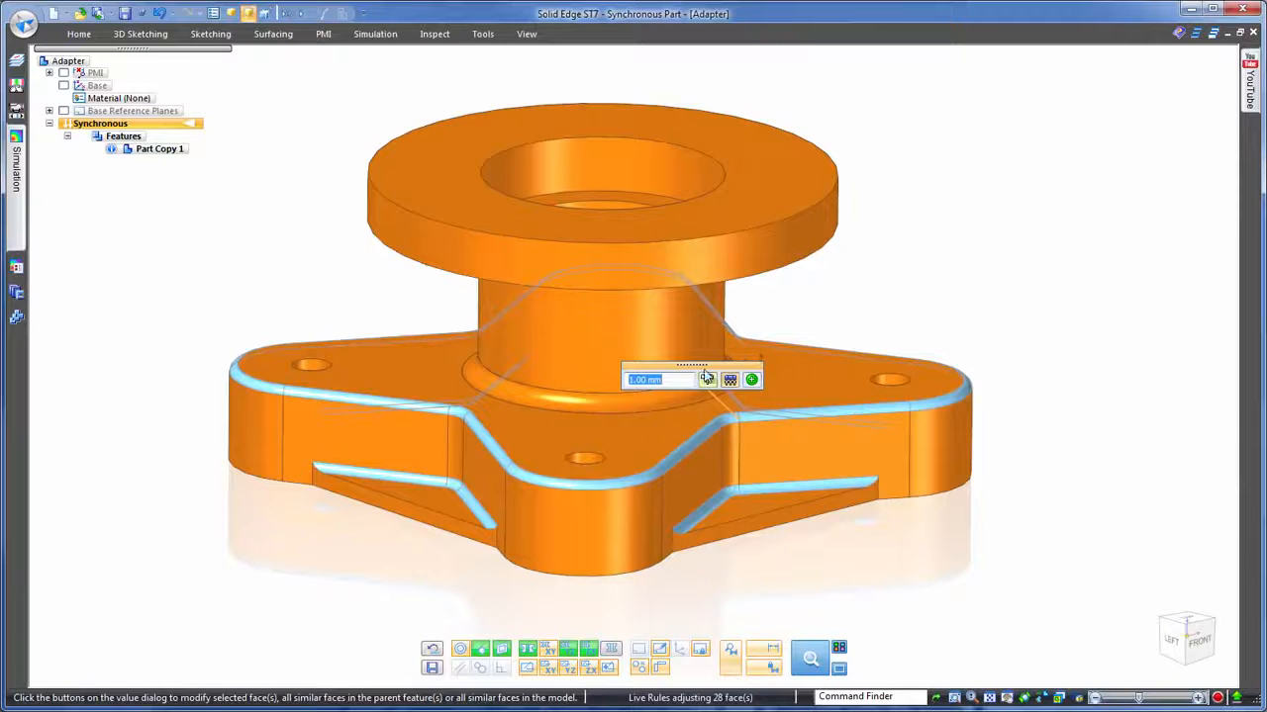
scroll(686, 385, up, 1)
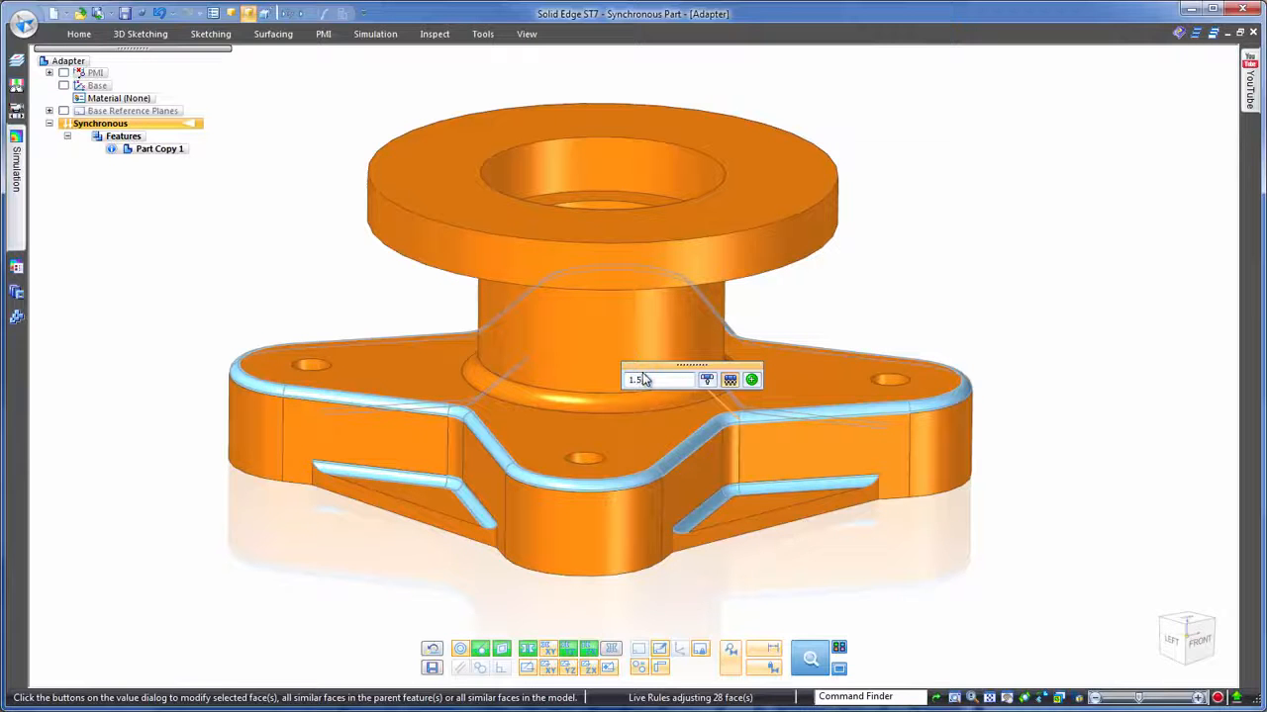
key(Return)
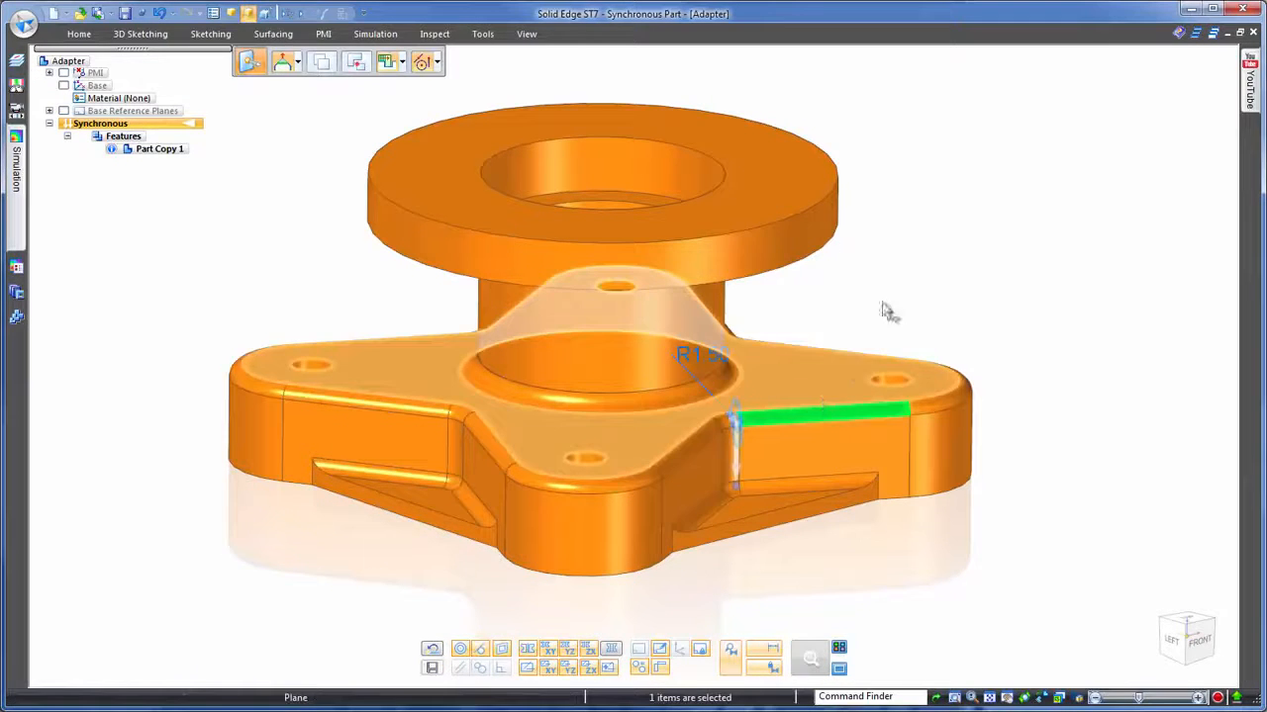
key(Escape)
Step: Recognize only the four 5 mm simple holes and redefine them as M4 Socket Head, 4762 counterbores with Loose (H14) fit
scroll(961, 218, down, 2)
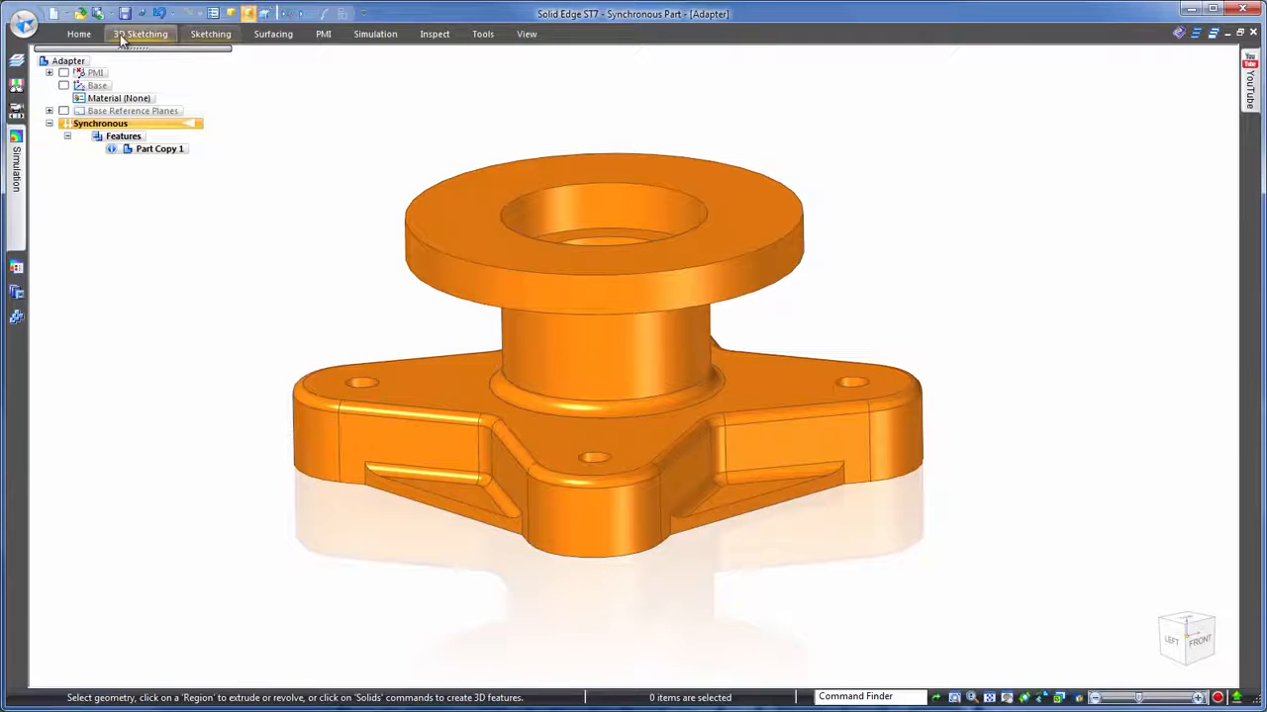
click(79, 34)
click(671, 89)
click(704, 163)
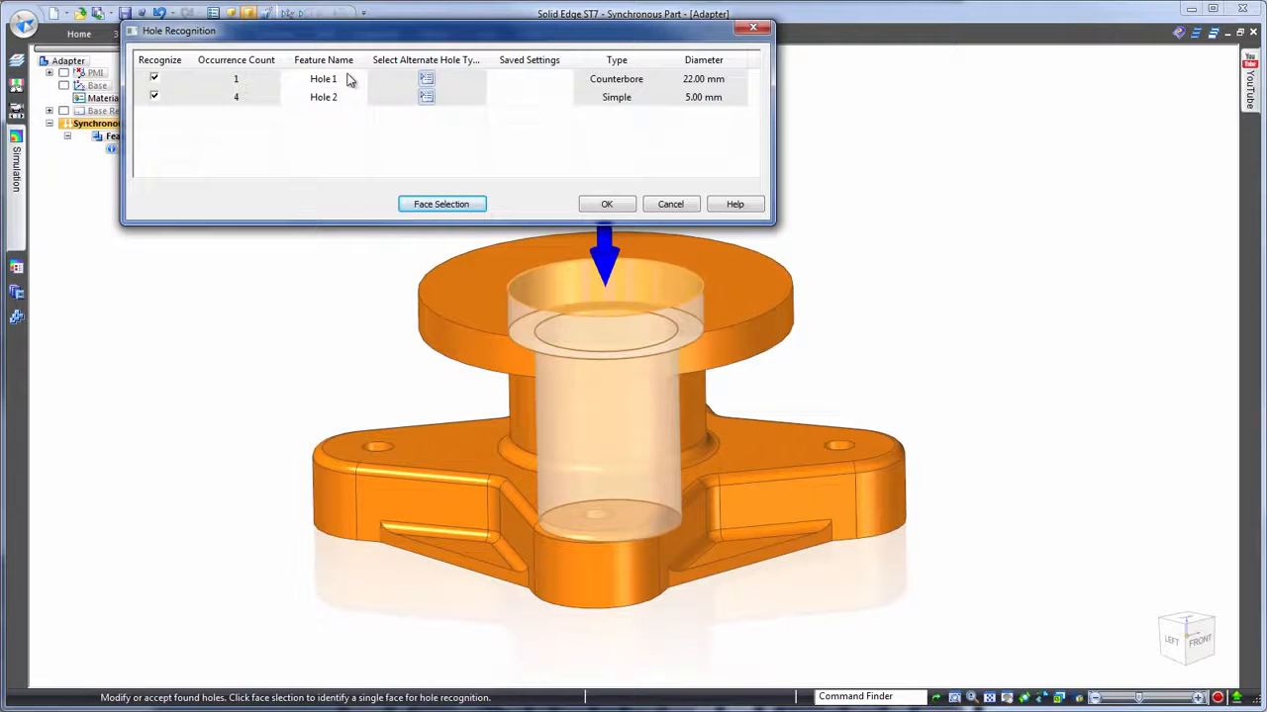
click(153, 79)
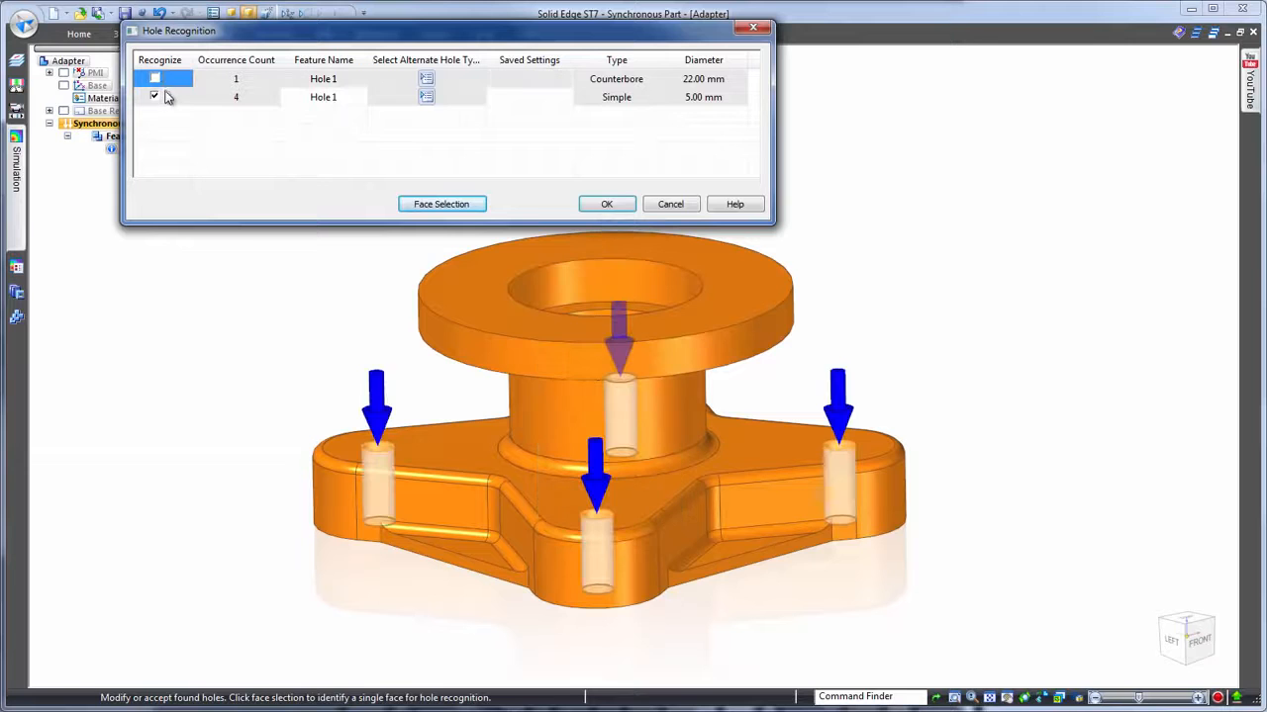
click(425, 97)
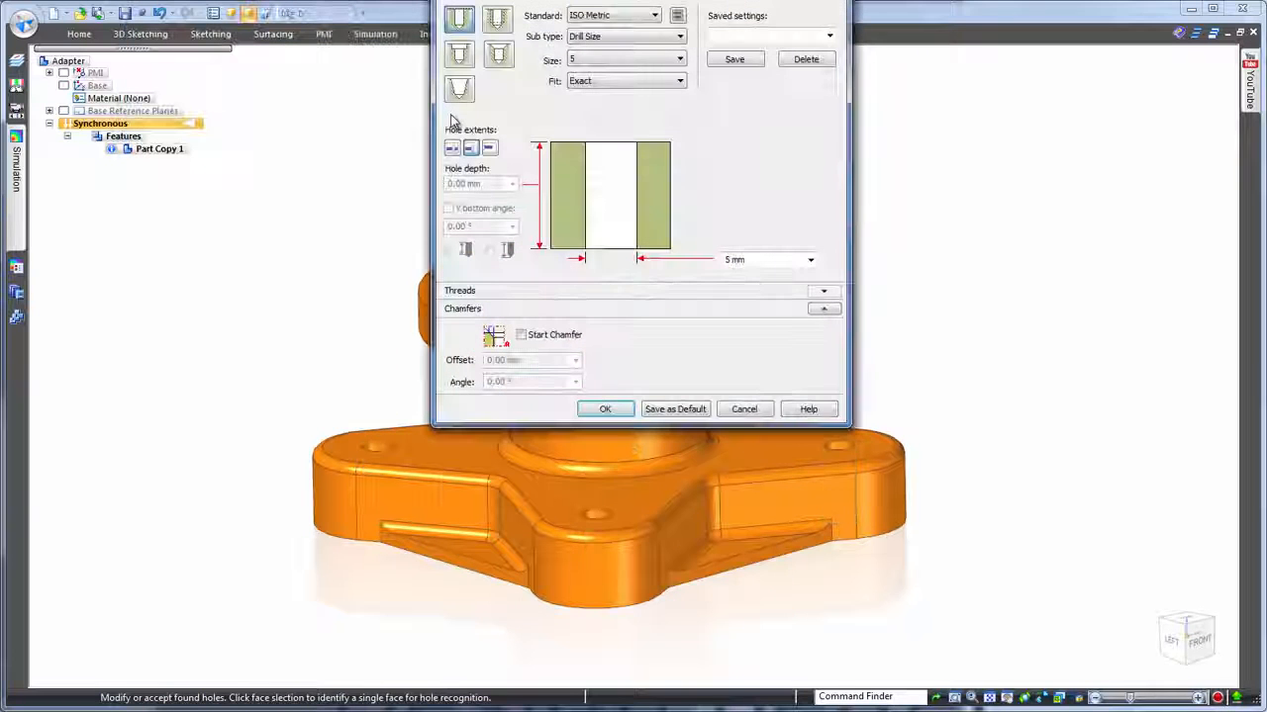
click(458, 56)
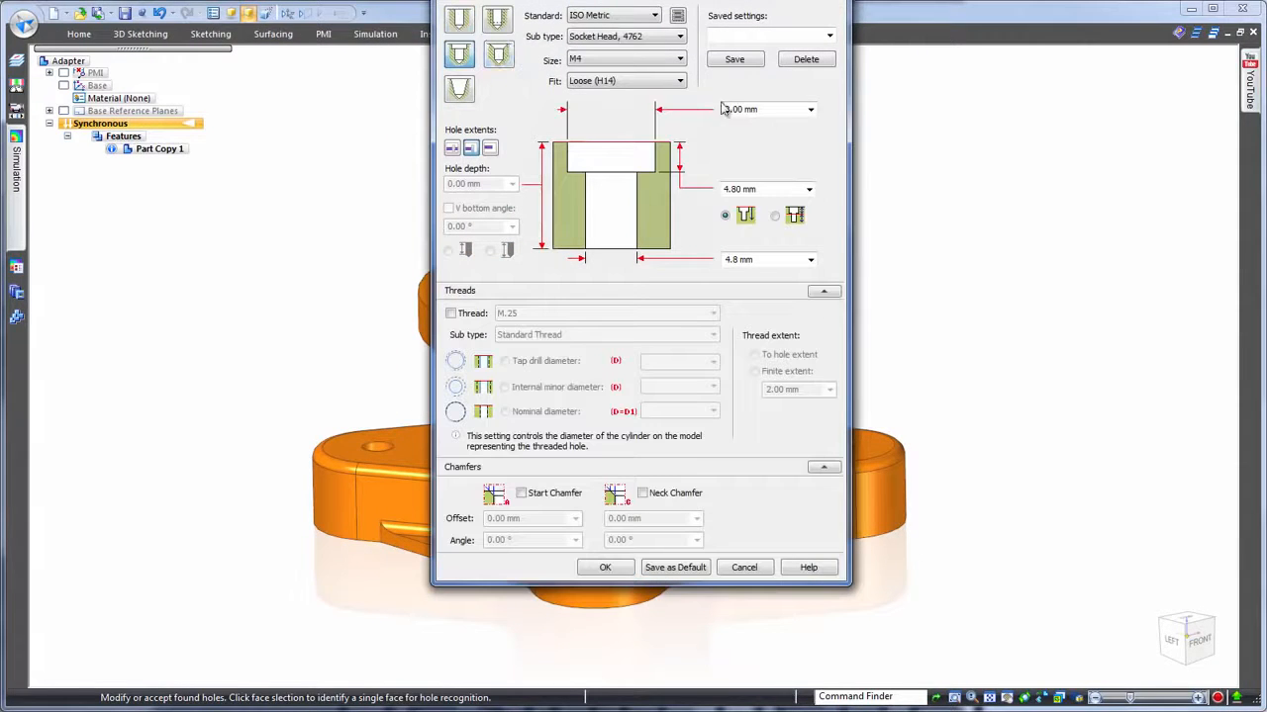
click(607, 568)
click(607, 203)
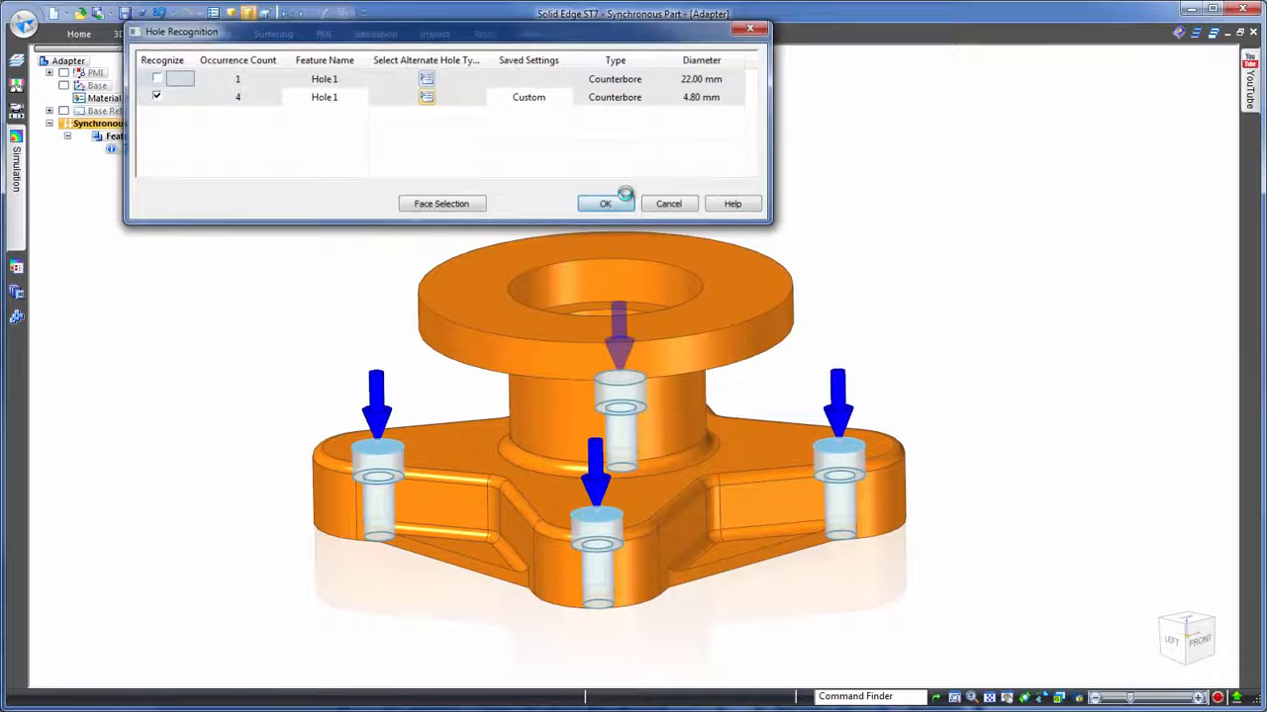
Step: Delete the shallow pocket cutouts around the lower sides of the base, excluding the bottom face from the selection
middle_drag(1021, 169, 1039, 189)
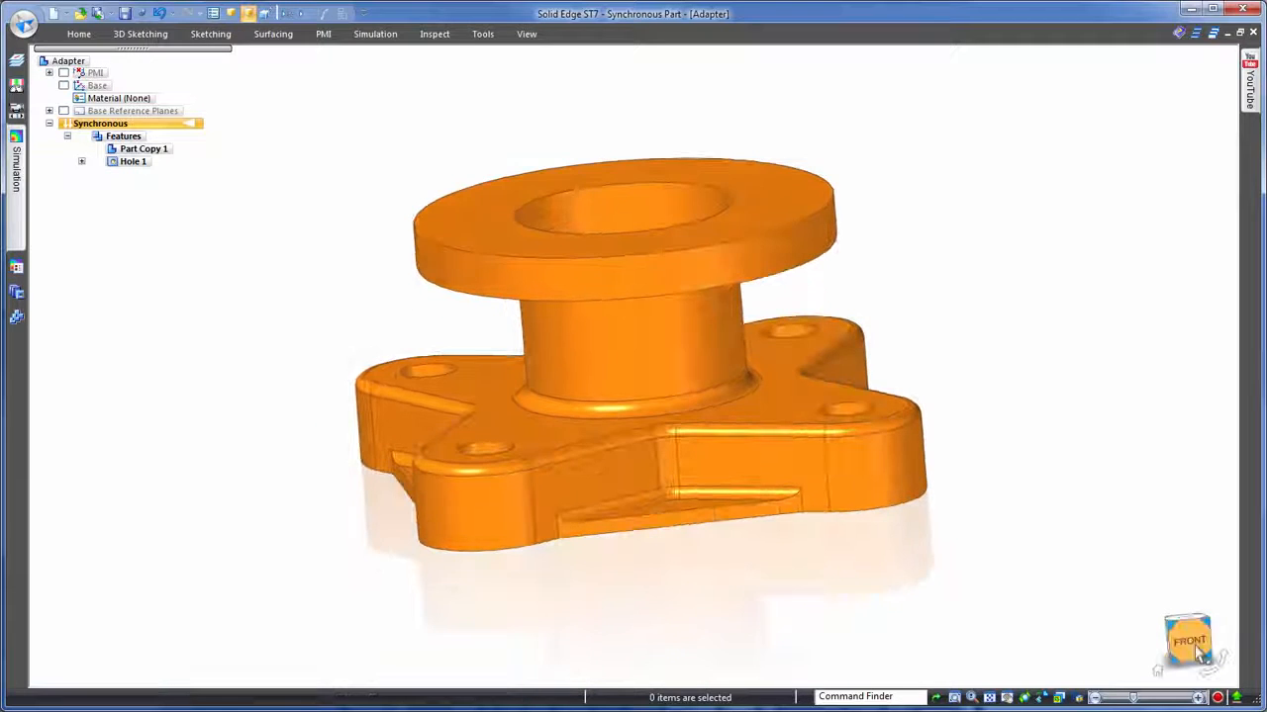
click(1188, 639)
scroll(659, 593, down, 5)
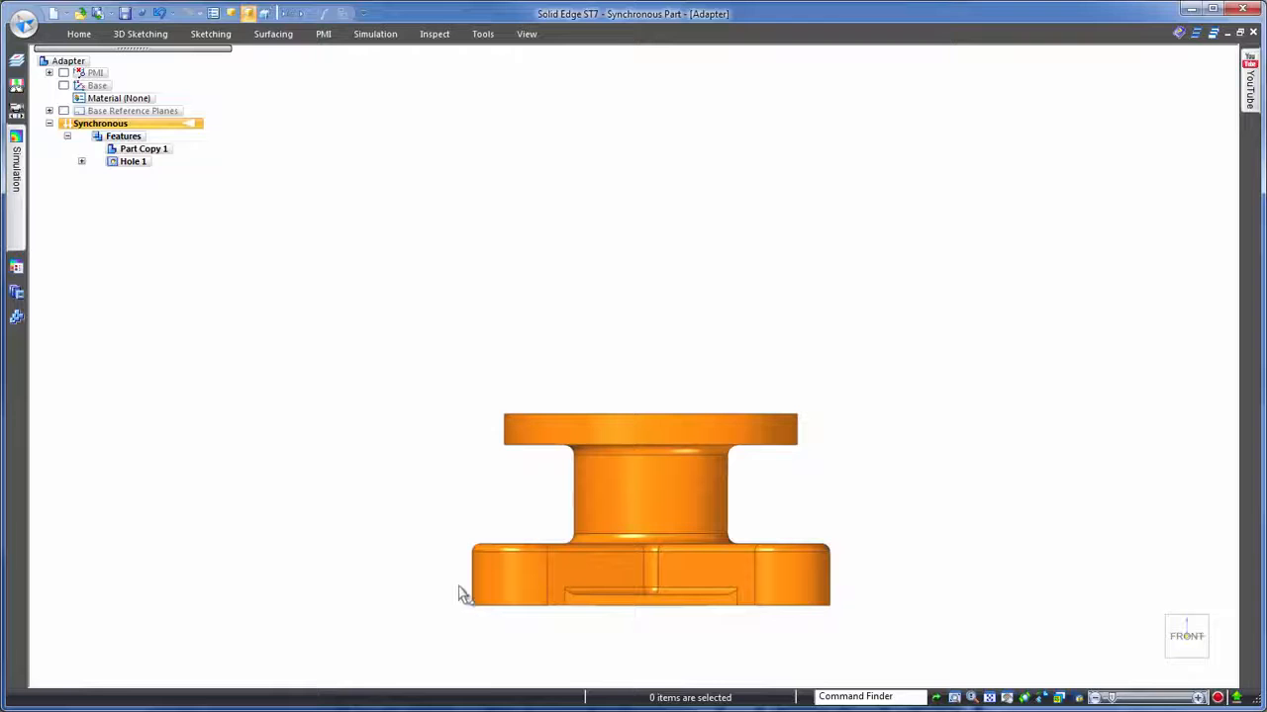
drag(459, 585, 926, 623)
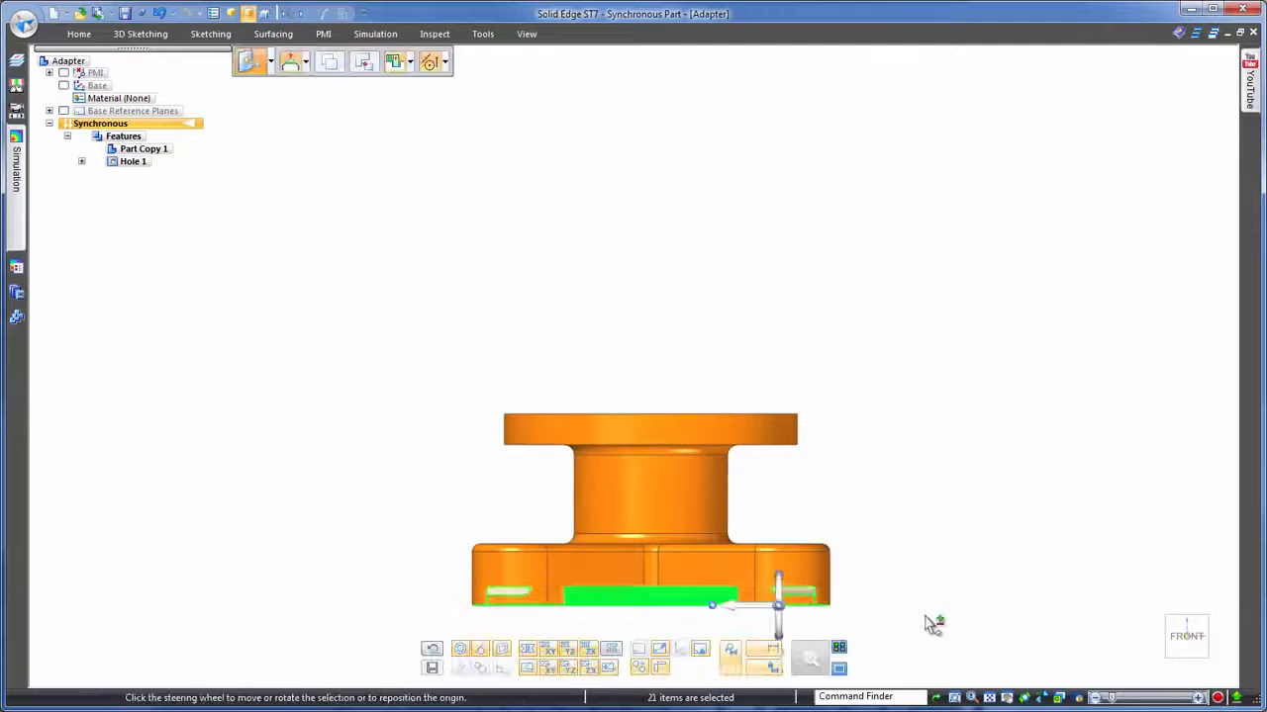
middle_drag(955, 486, 560, 557)
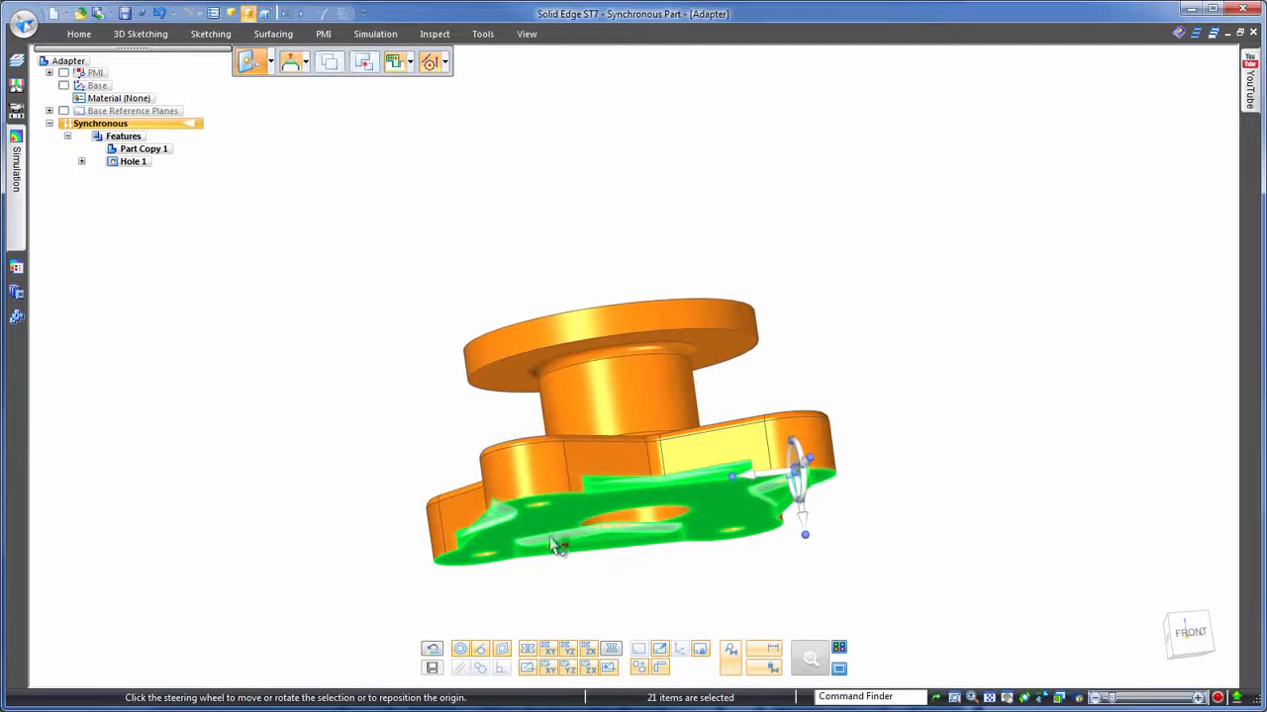
click(553, 522)
middle_drag(1165, 412, 983, 367)
right_click(984, 365)
click(1024, 605)
middle_drag(981, 354, 1009, 339)
scroll(580, 368, up, 3)
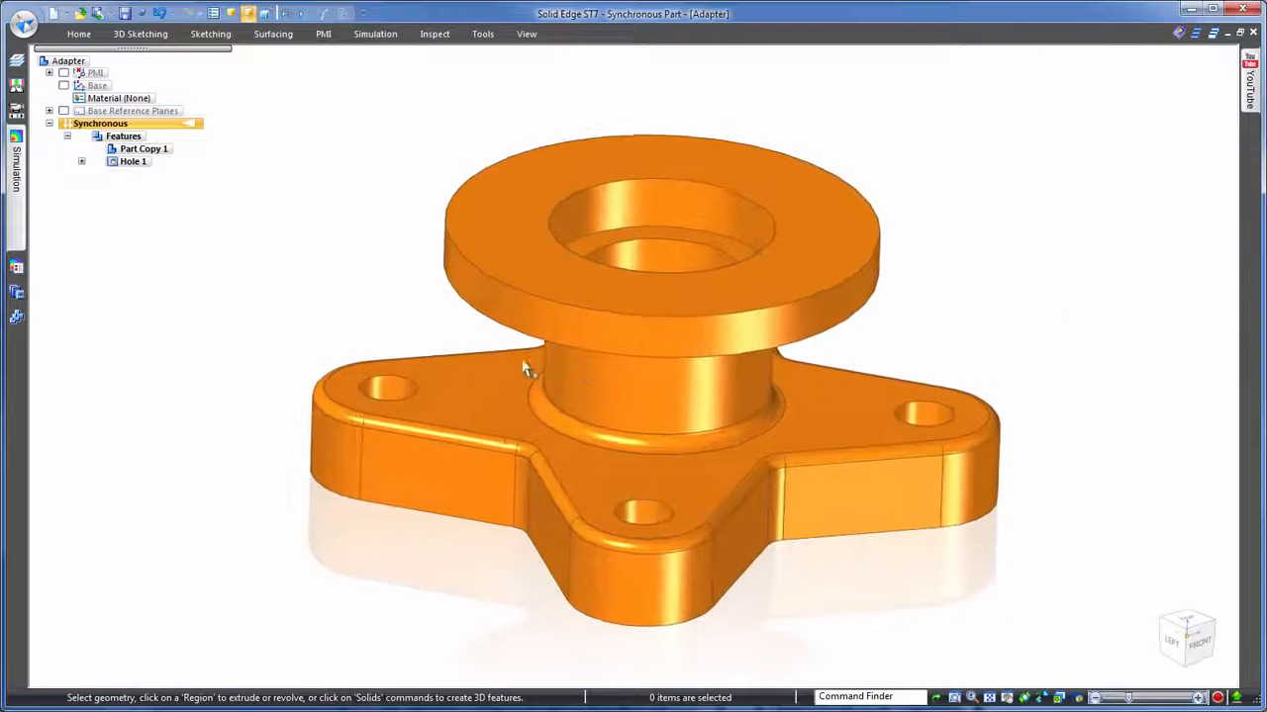
Step: Try to move one of the base's corner mounting holes outward so that its lobe and the matching lobes follow
click(389, 390)
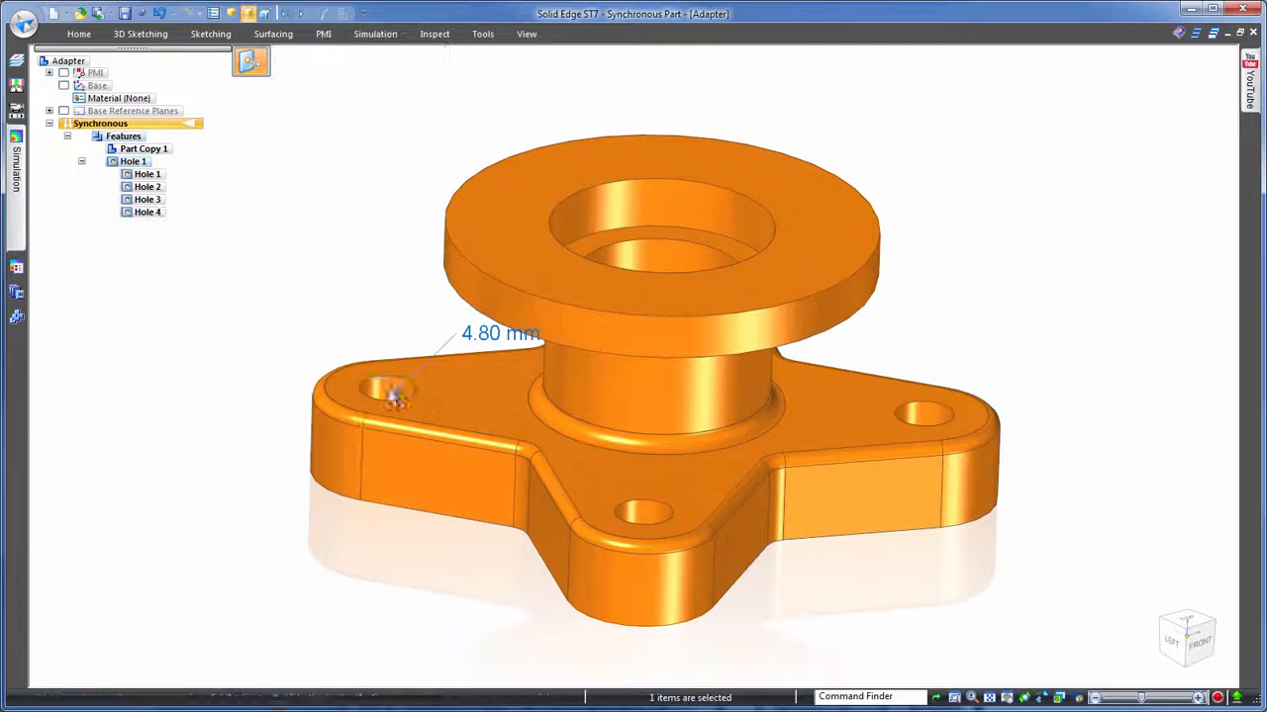
click(389, 394)
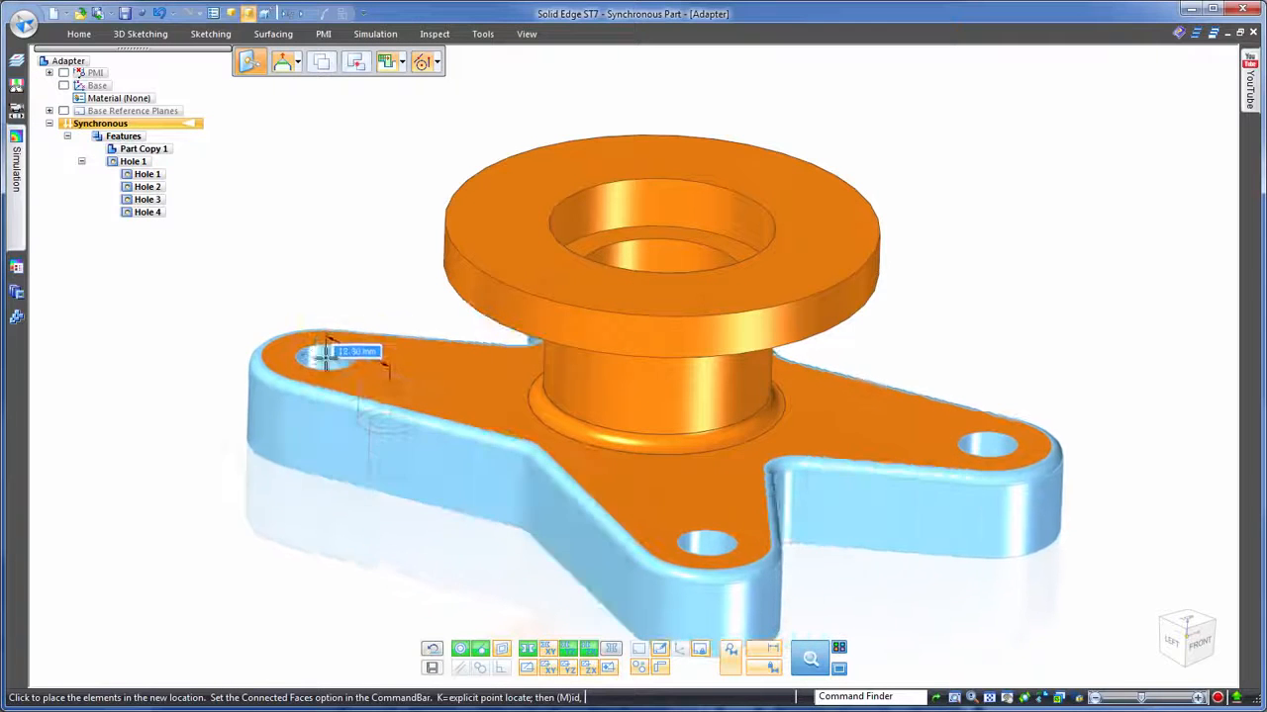
click(332, 368)
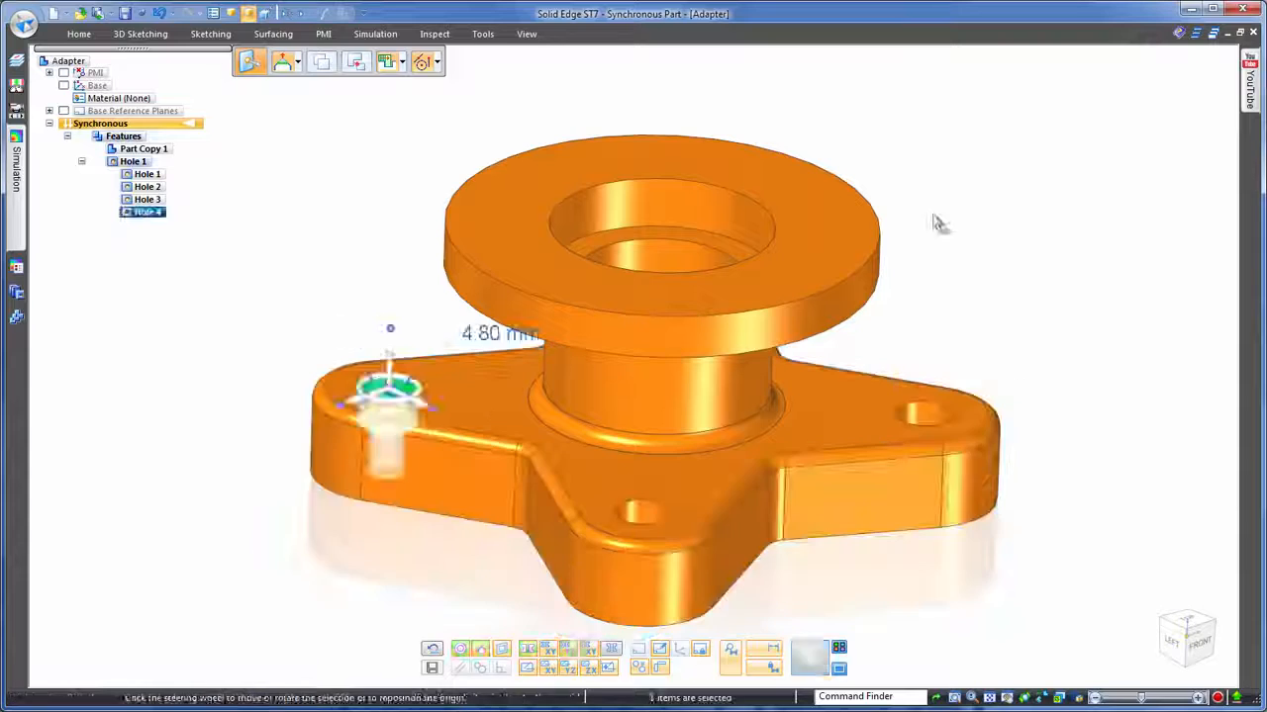
key(Escape)
Step: Save the adapter and place Adapter.par from the Components library on the cross shaft in the Frame.asm assembly
click(125, 13)
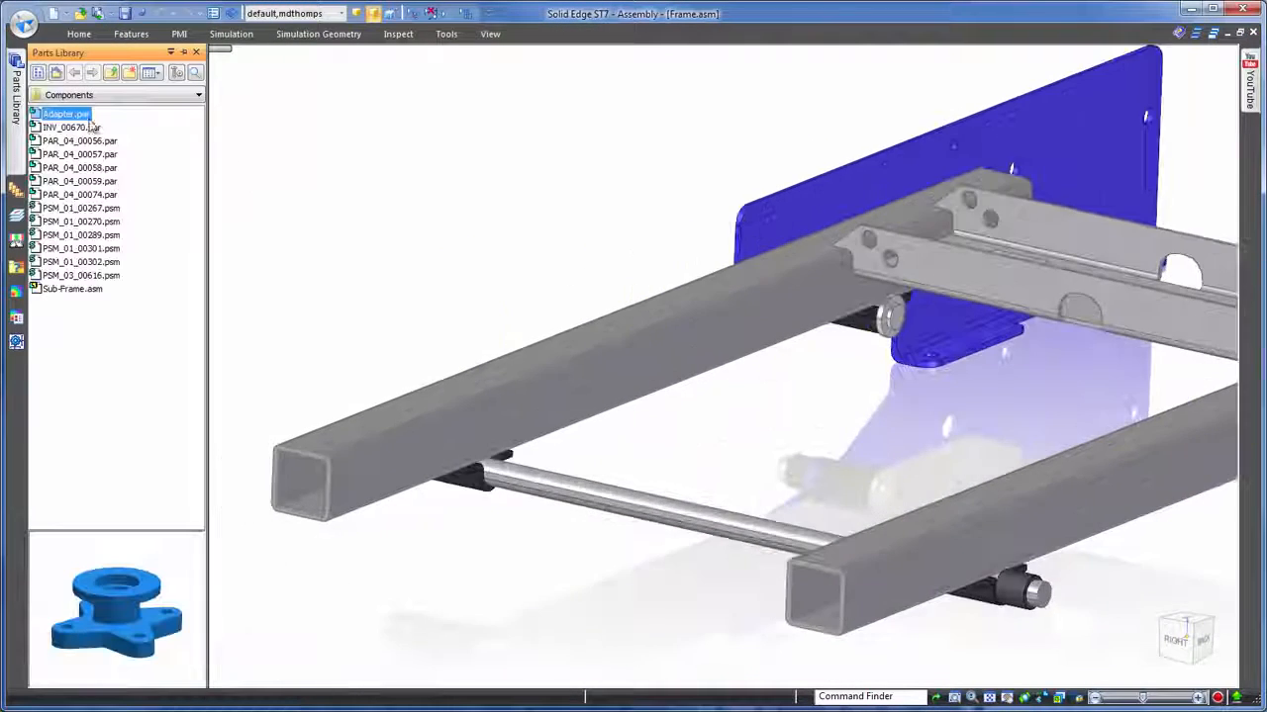
drag(89, 117, 825, 425)
click(826, 424)
click(735, 521)
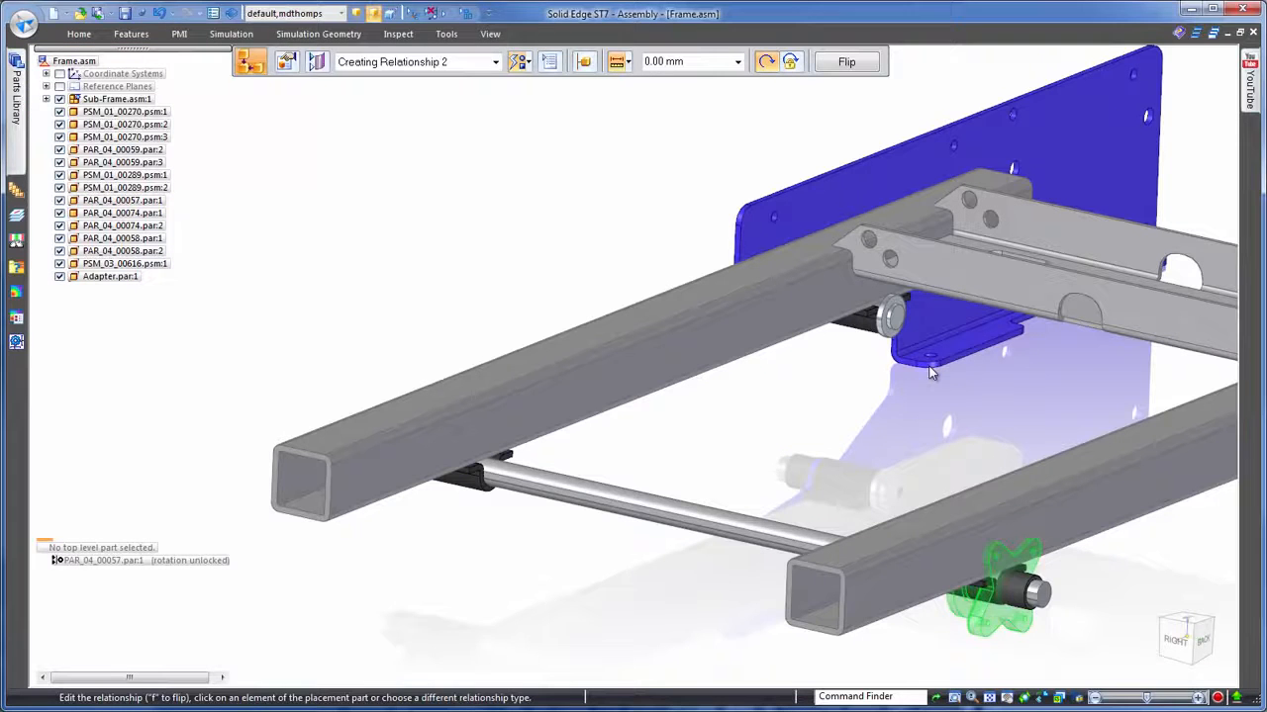
click(1007, 633)
click(630, 572)
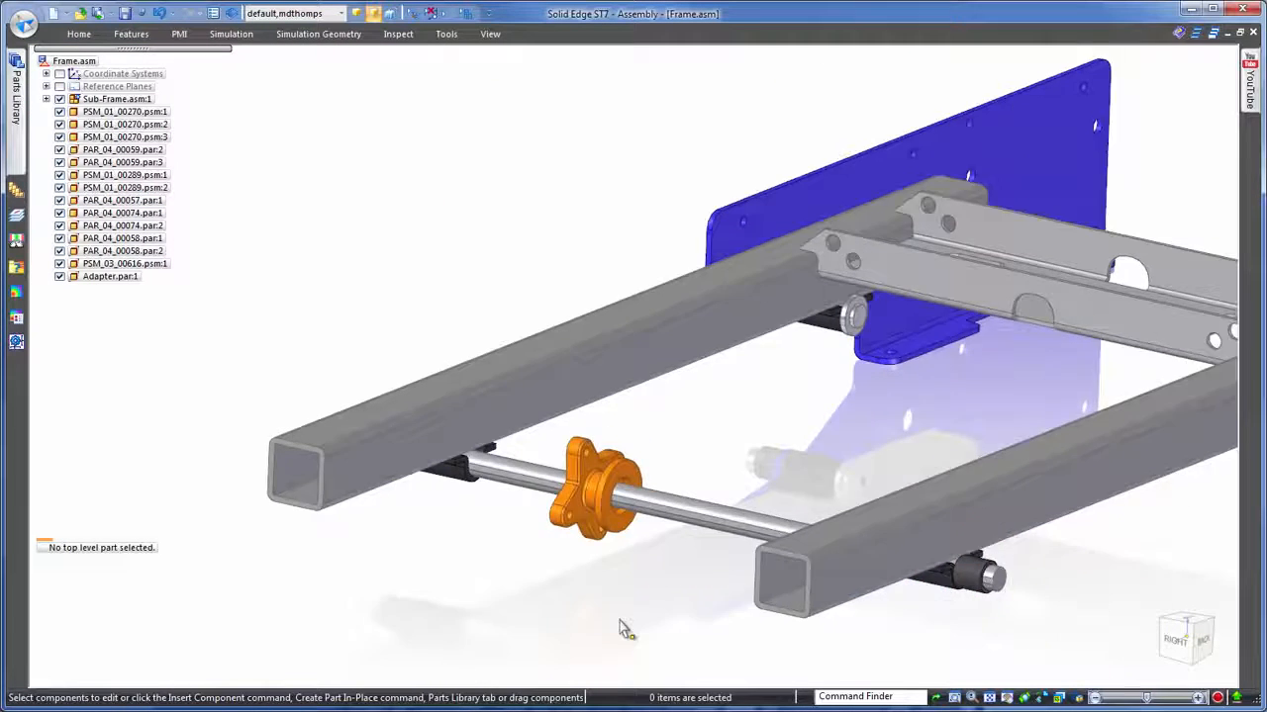
Step: Open the Parasolid file PSM_03_00615.x_t from the Components folder using the ISO Sheet Metal.psm template
click(24, 24)
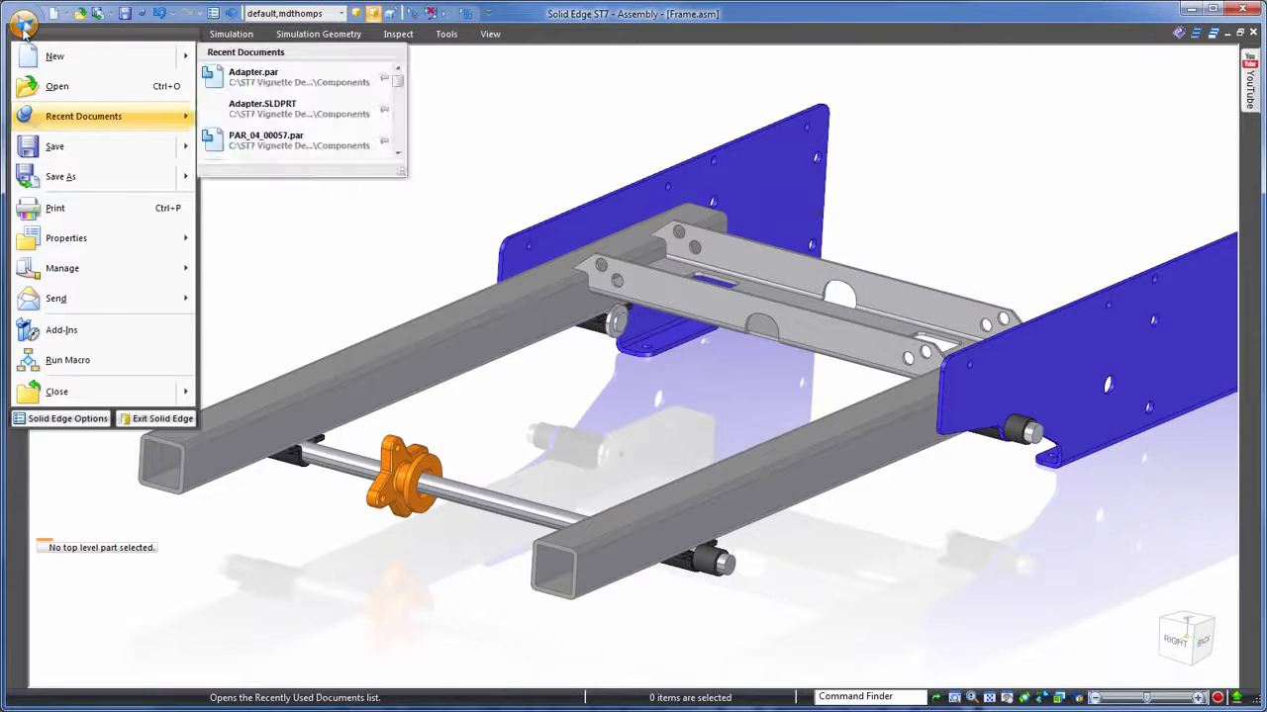
click(57, 86)
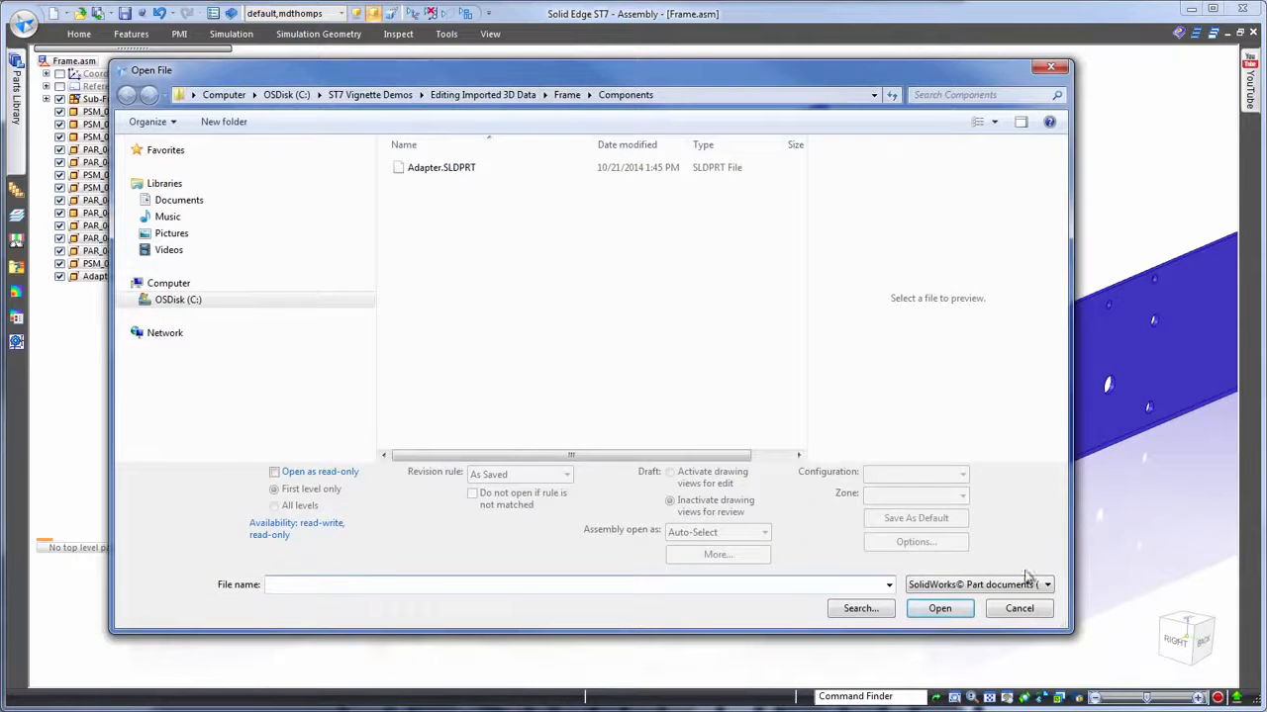
click(1046, 584)
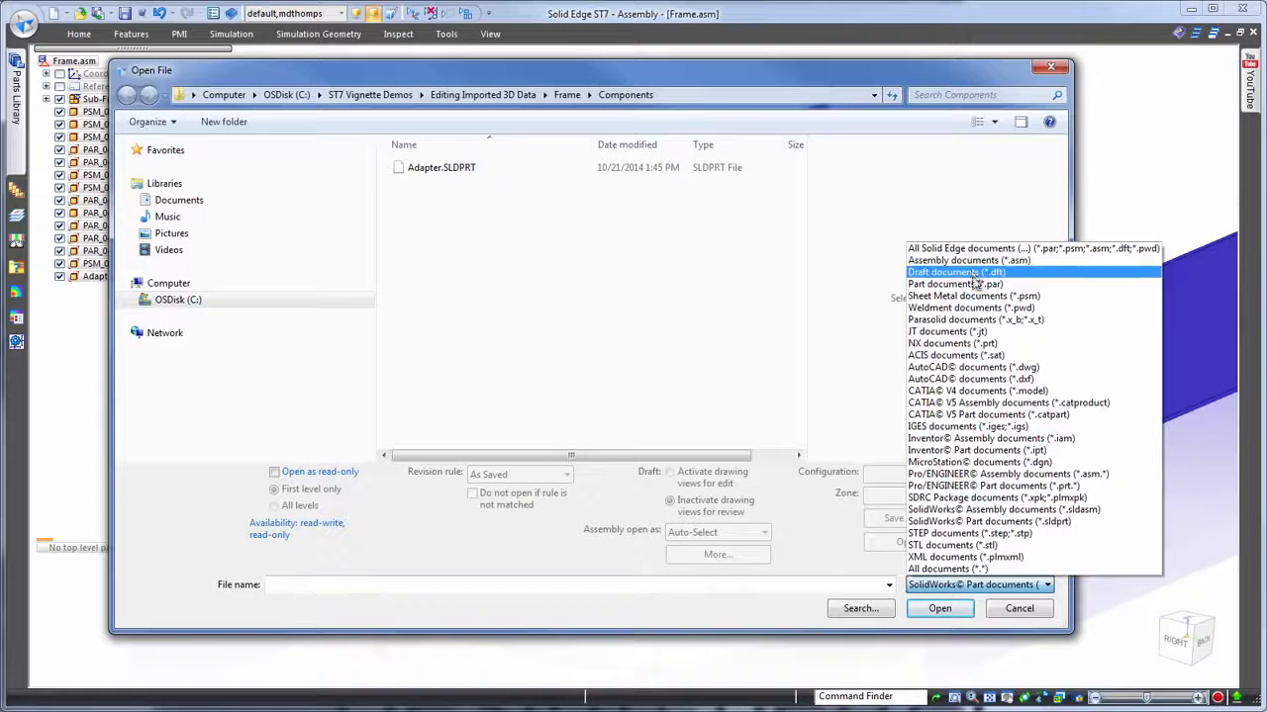
click(973, 320)
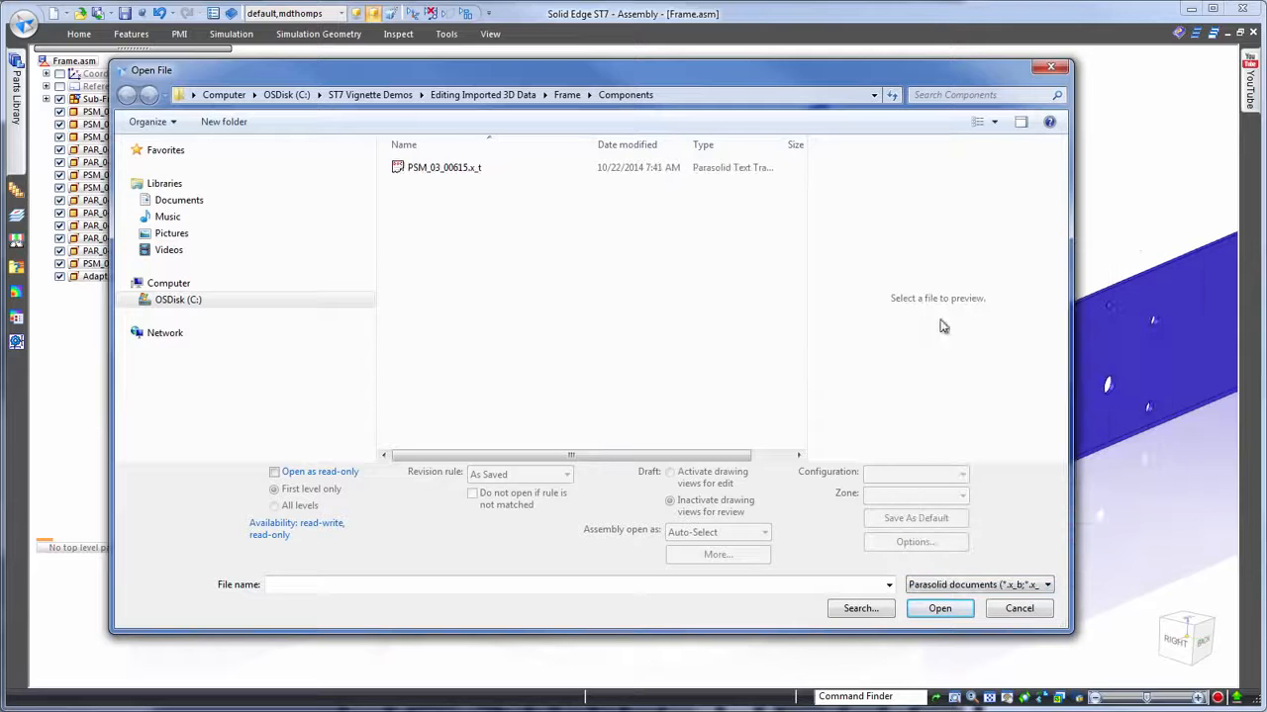
click(431, 171)
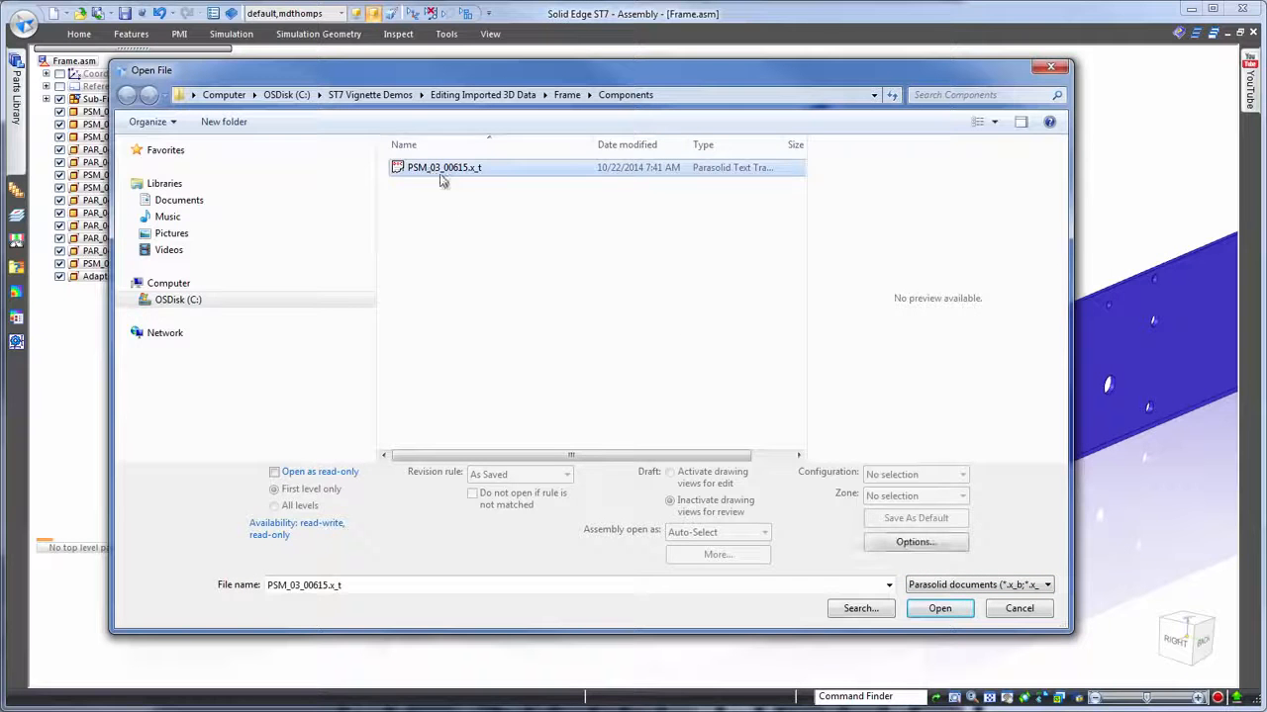
click(938, 609)
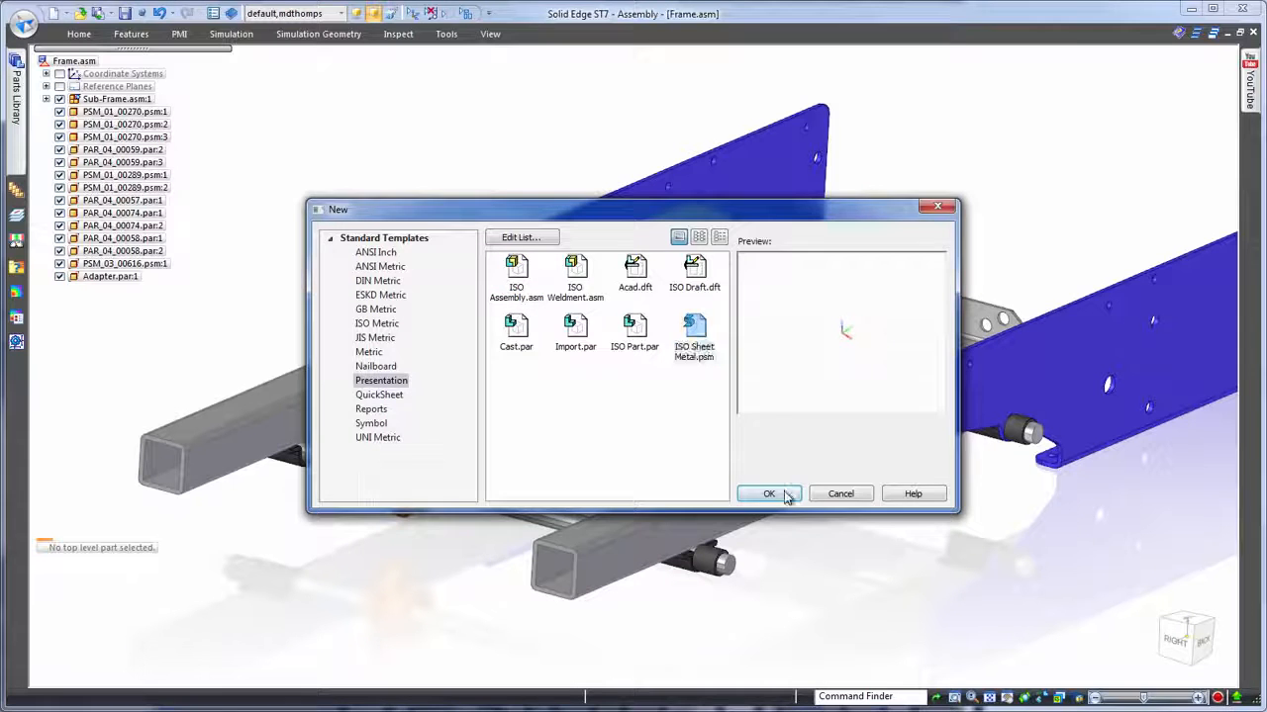
click(769, 494)
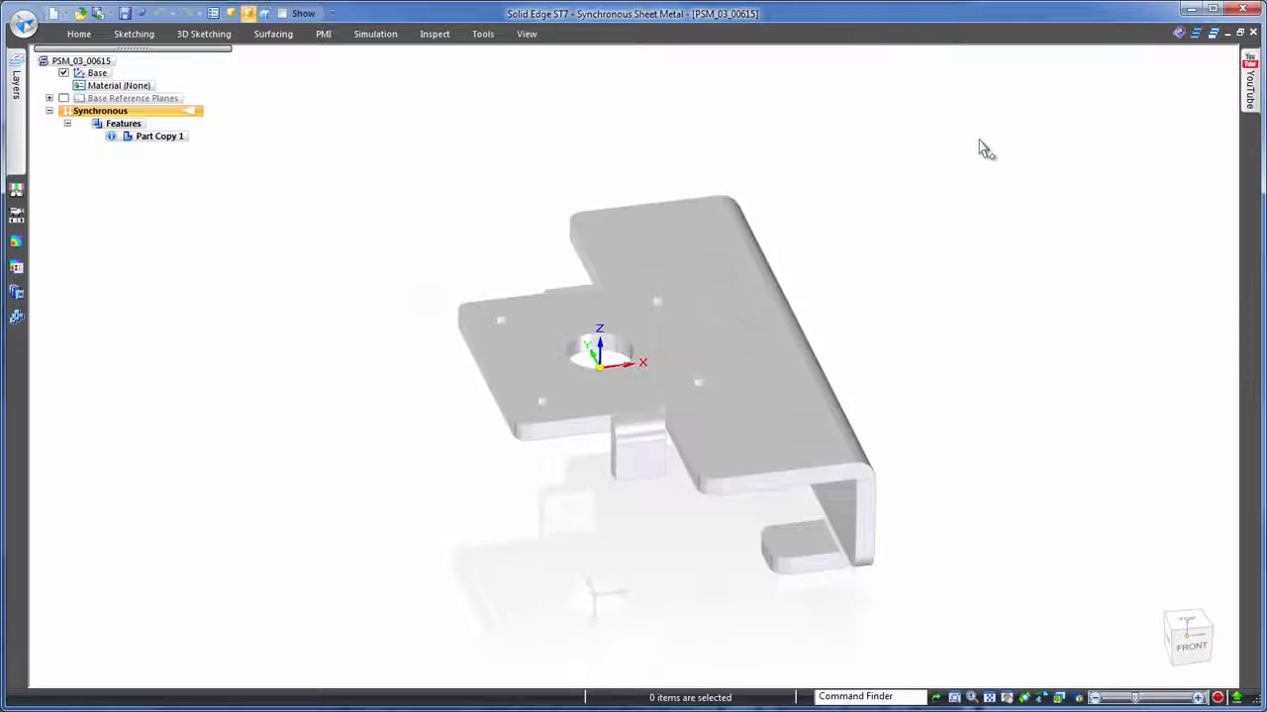
Step: Assign the material Aluminum, 1060 to the bracket and choose the Aluminum paint style for its body
right_click(120, 87)
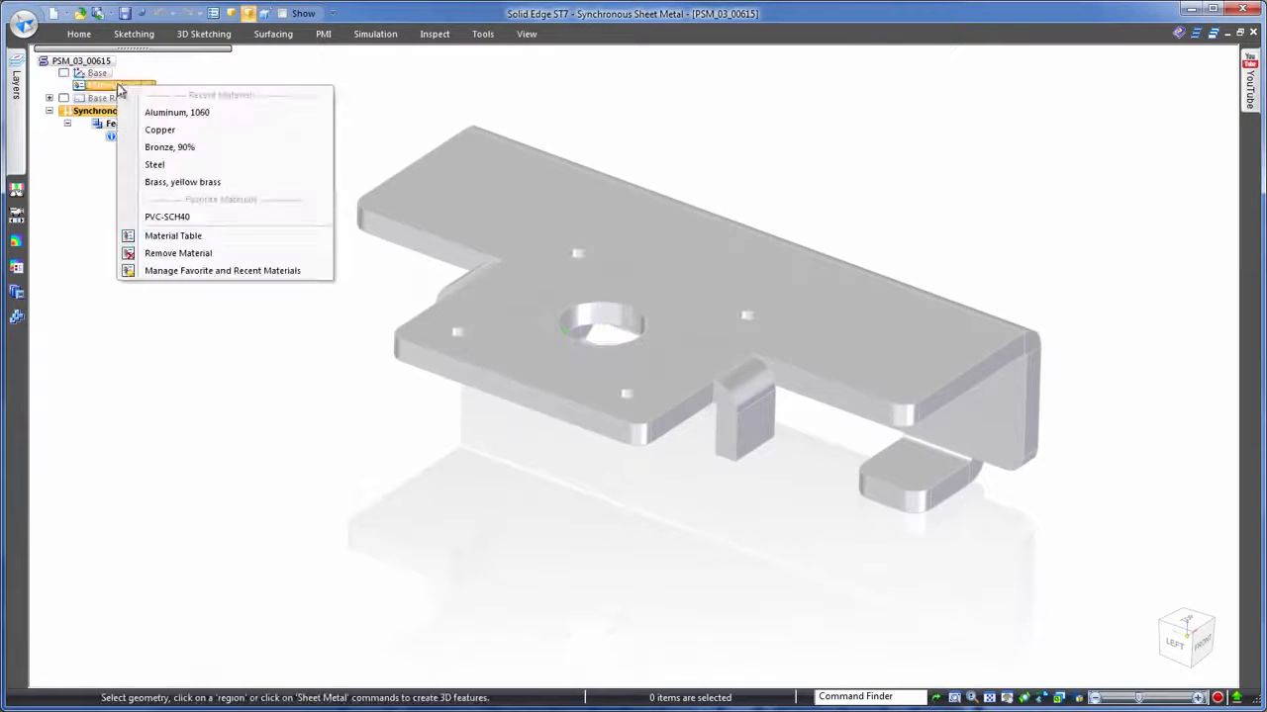
click(170, 114)
click(526, 34)
click(475, 79)
click(450, 61)
click(394, 81)
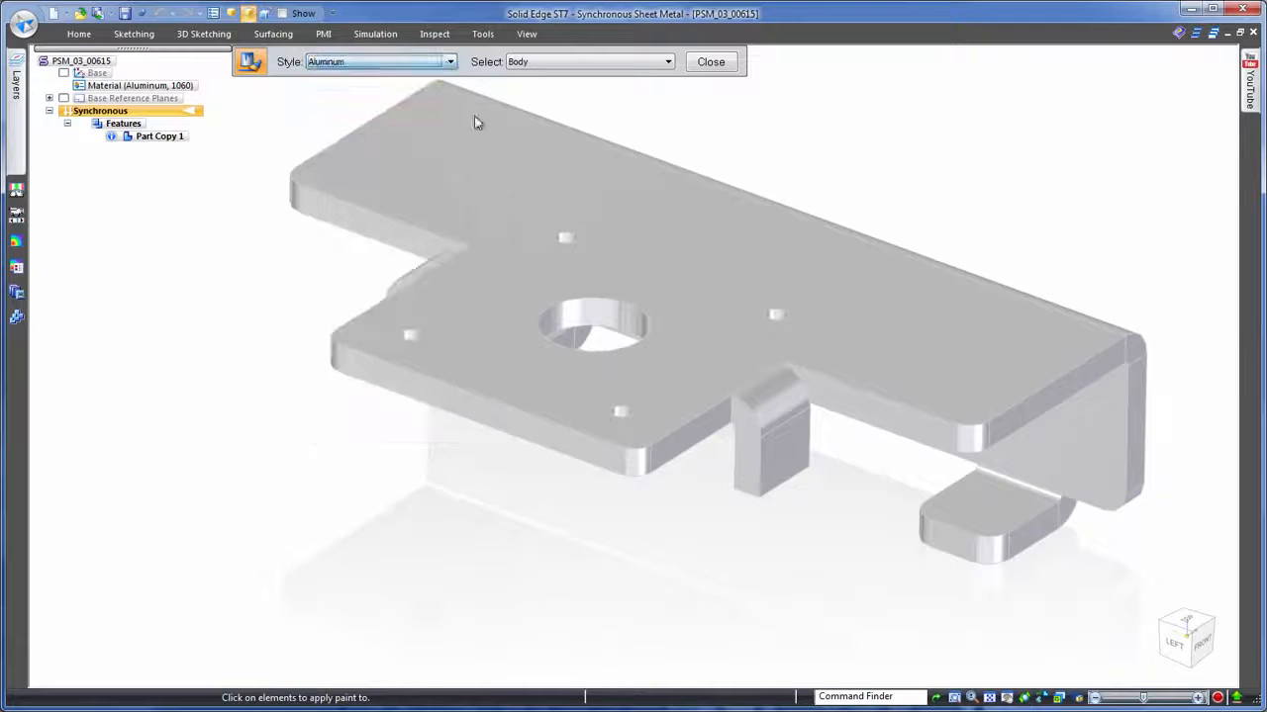
click(711, 61)
middle_drag(775, 62, 997, 149)
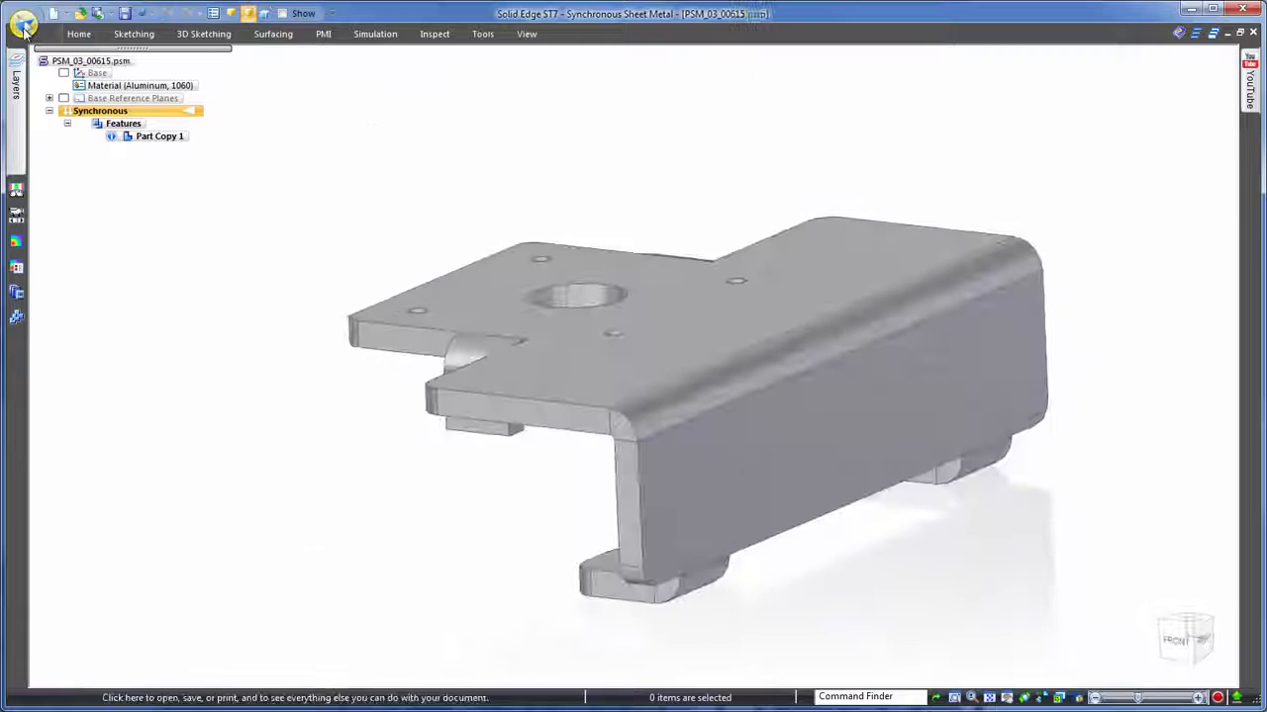
Step: Open the bracket's AutoCAD drawing (*.dwg) from the Components folder
click(25, 30)
click(45, 87)
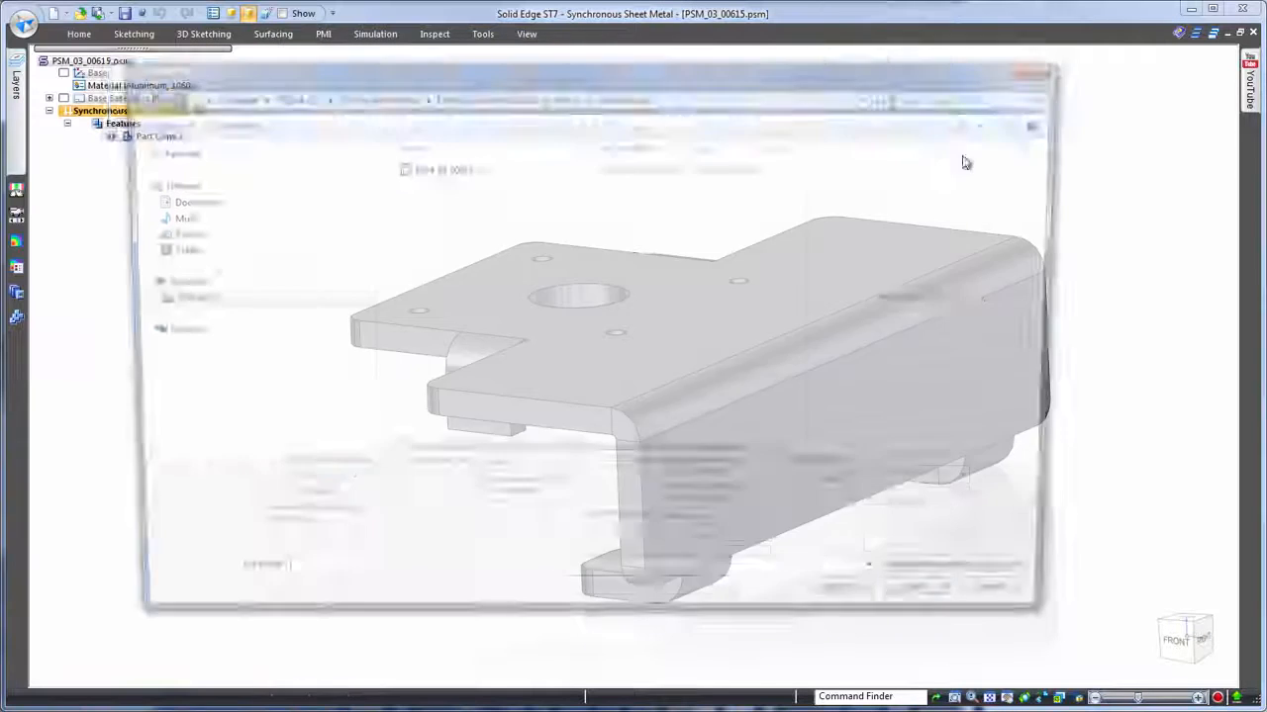
click(1047, 586)
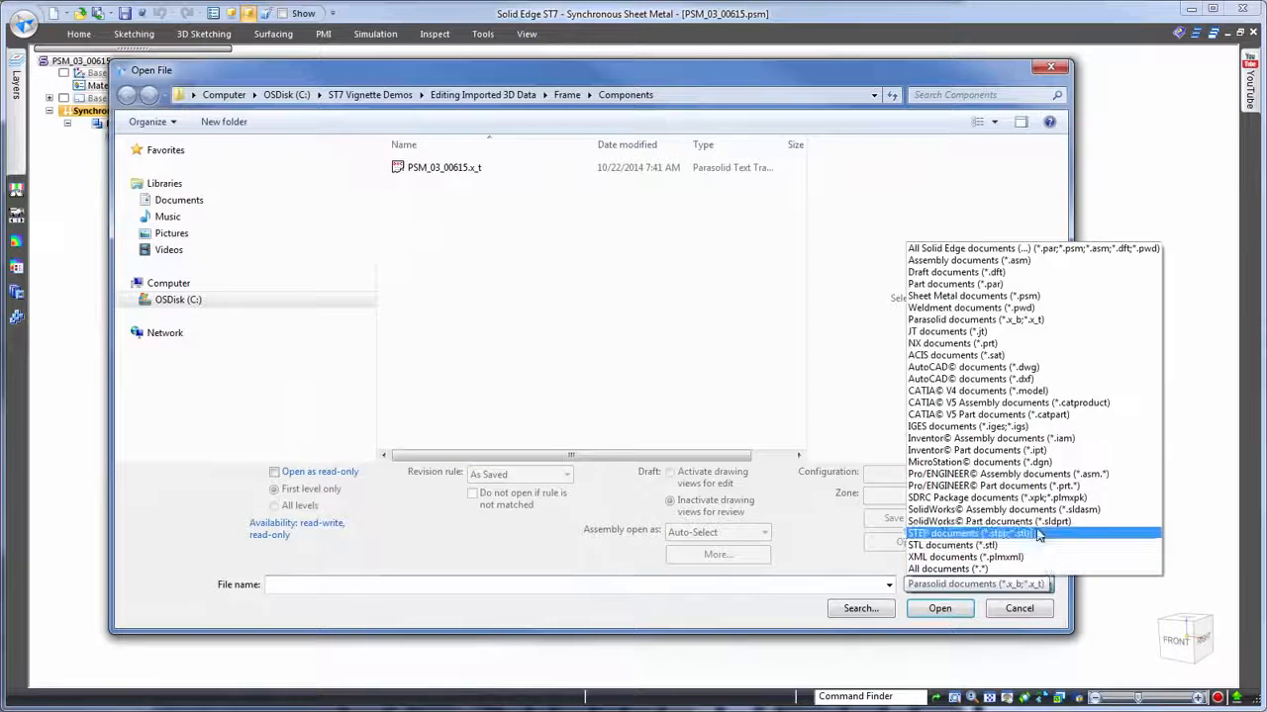
click(998, 368)
click(444, 170)
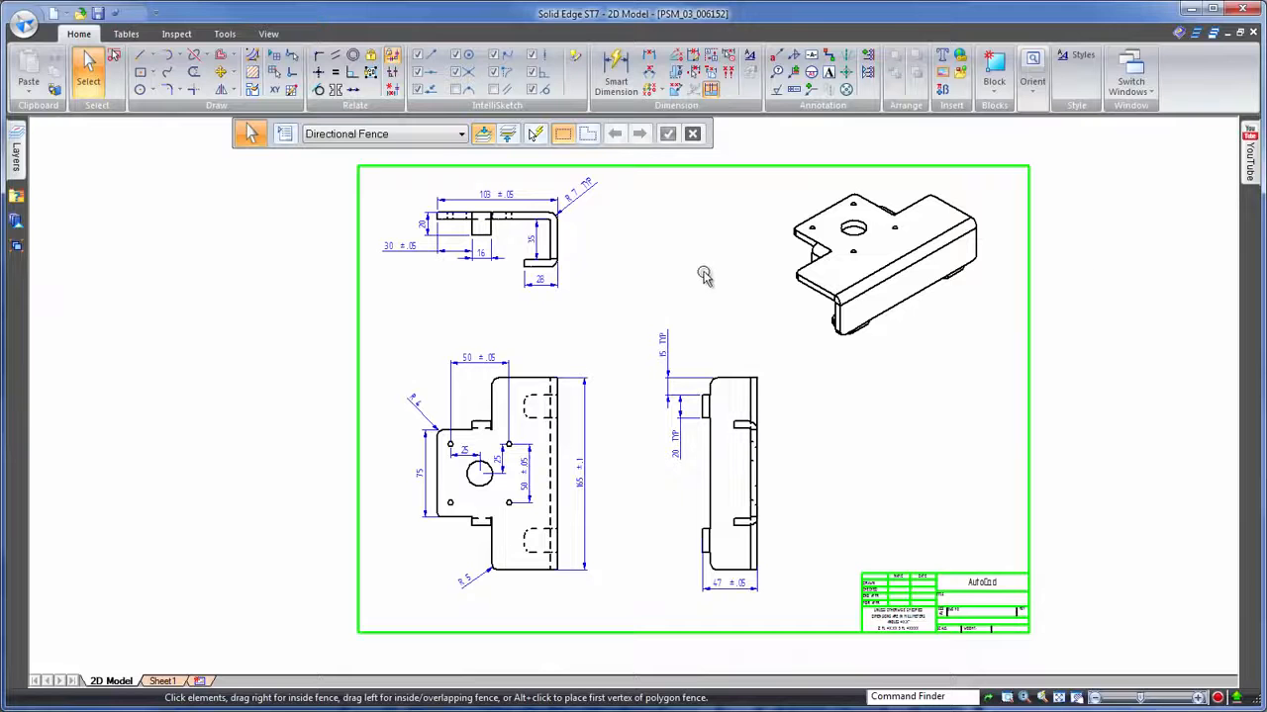
Step: Run Create 3D at scale 1.00 with the bent profile as Front View, adding the hole-pattern view as a folded principal view
right_click(705, 277)
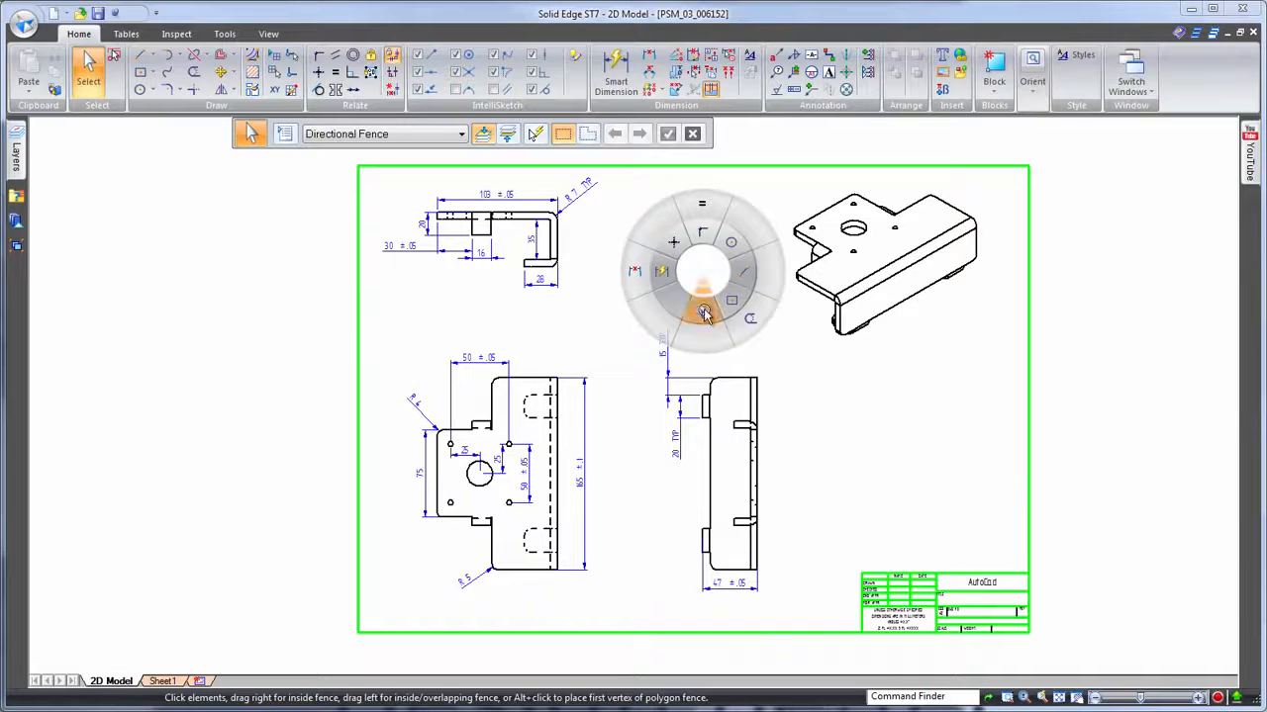
click(706, 312)
click(930, 381)
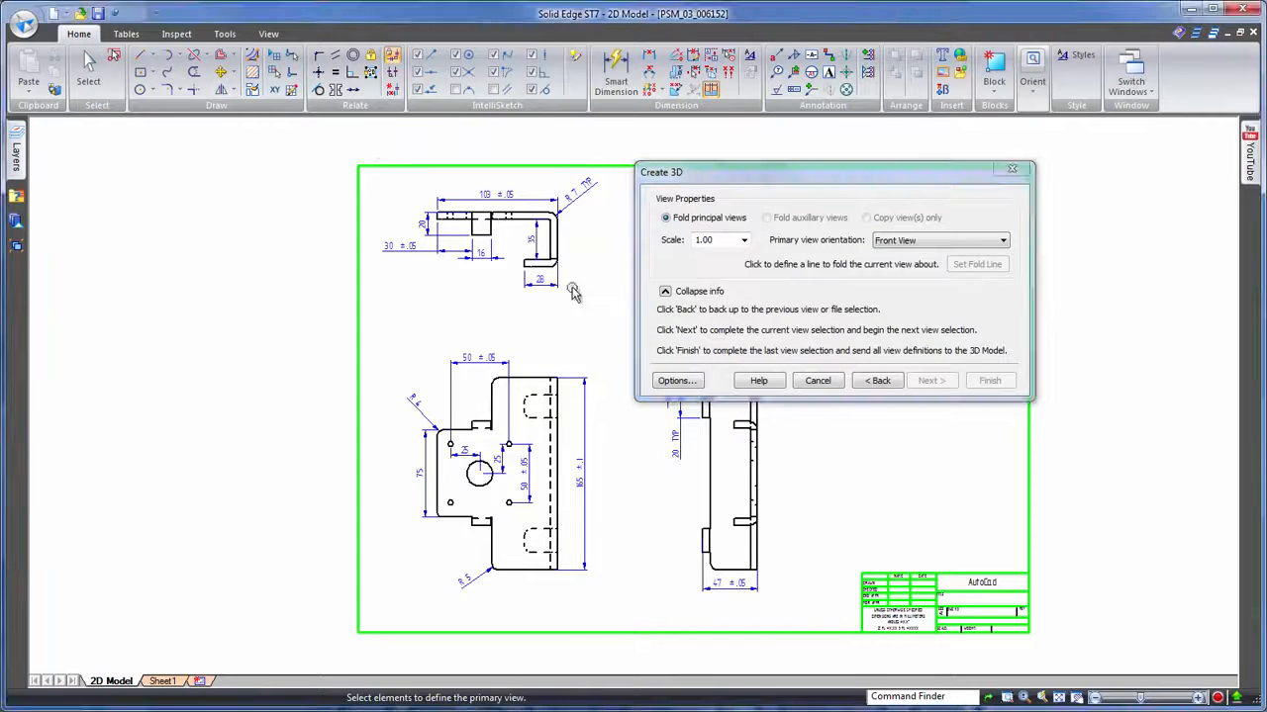
click(611, 322)
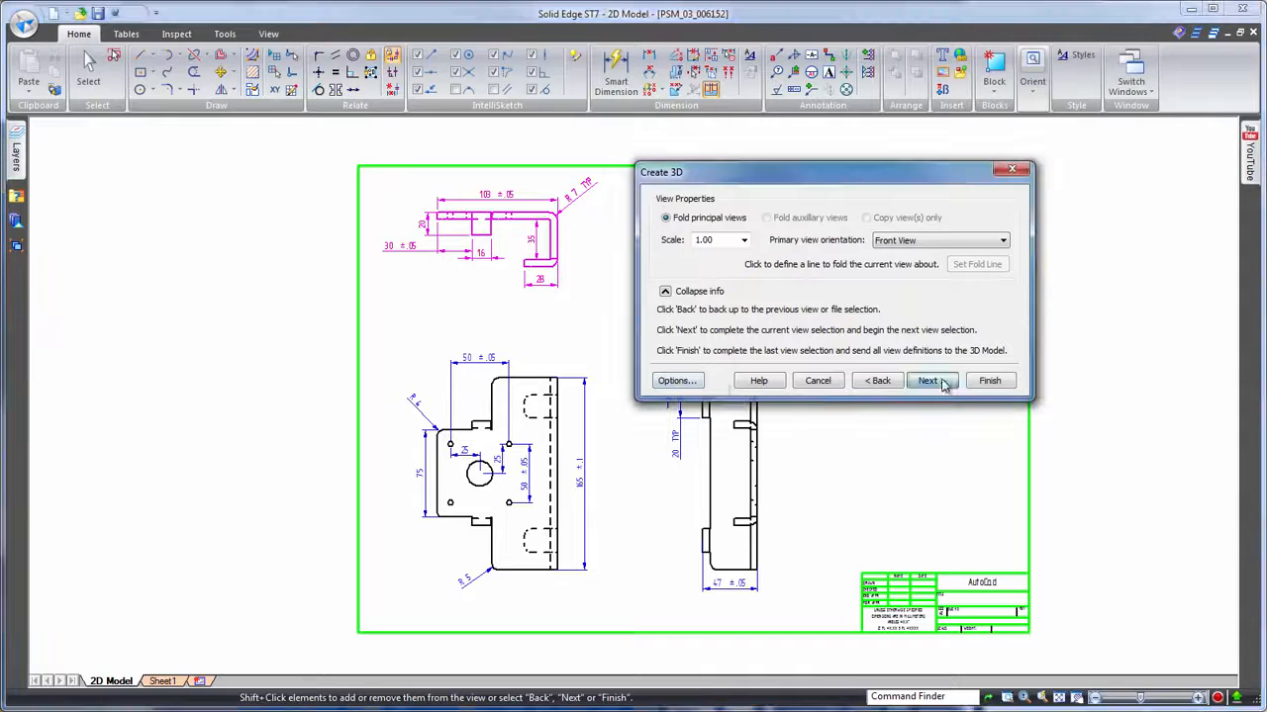
click(615, 600)
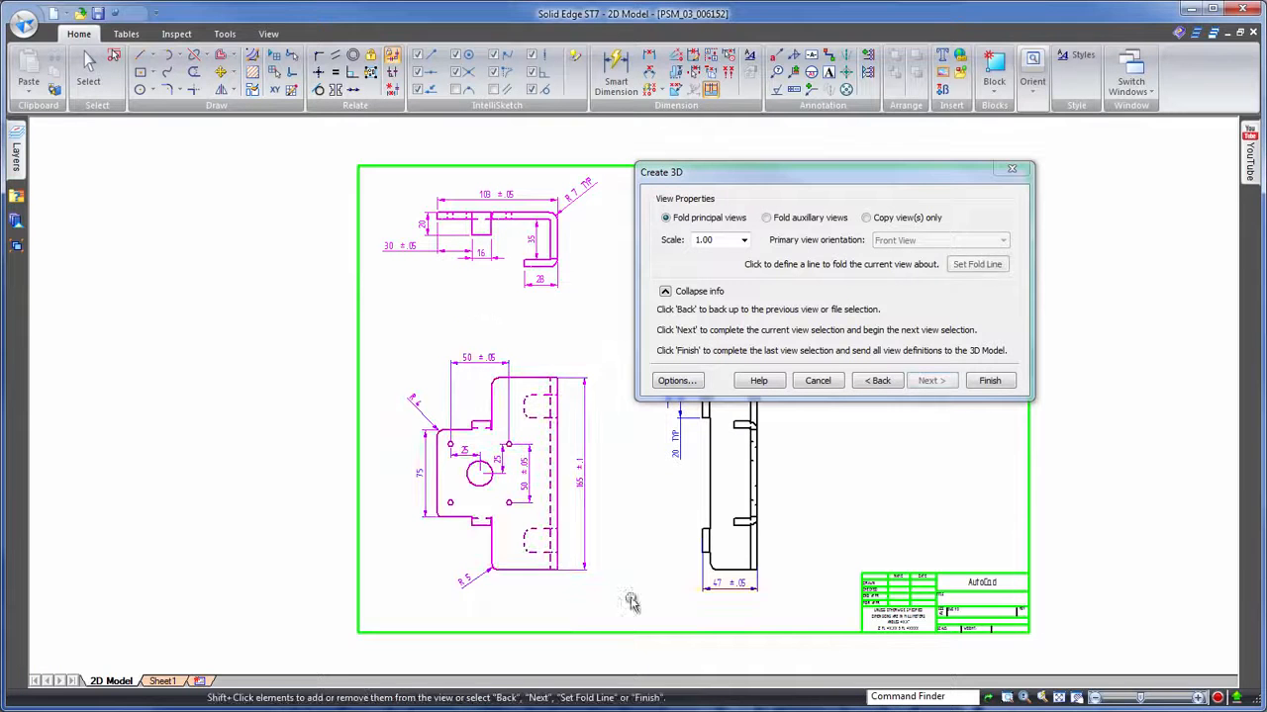
click(998, 386)
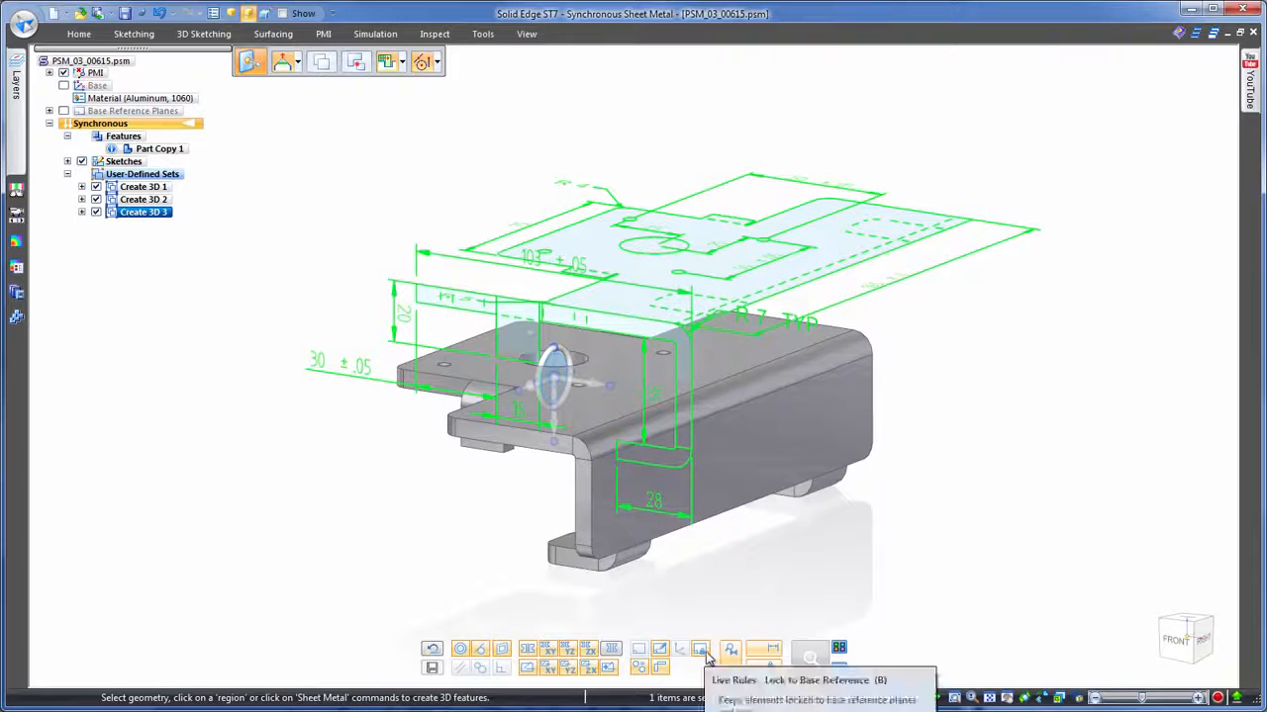
Step: Move the Create 3D 3 set from its large hole's centre along both axes until the views line up with the bracket
drag(560, 373, 652, 255)
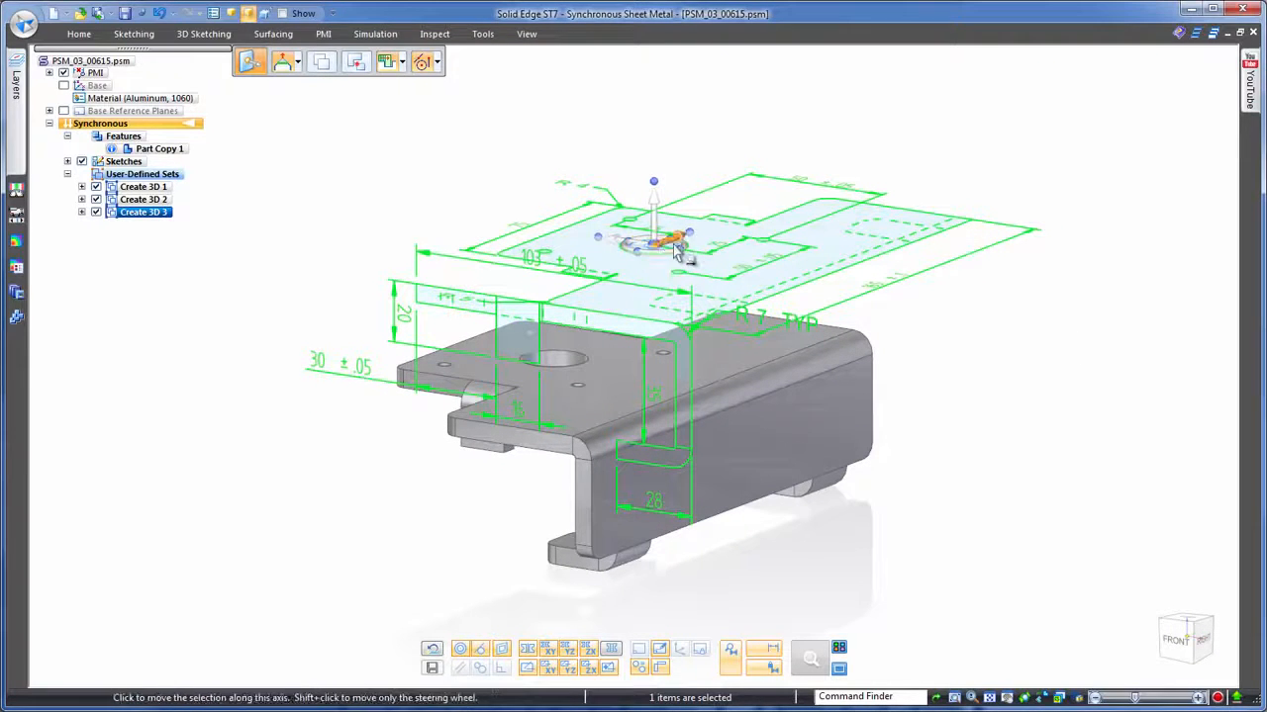
click(676, 256)
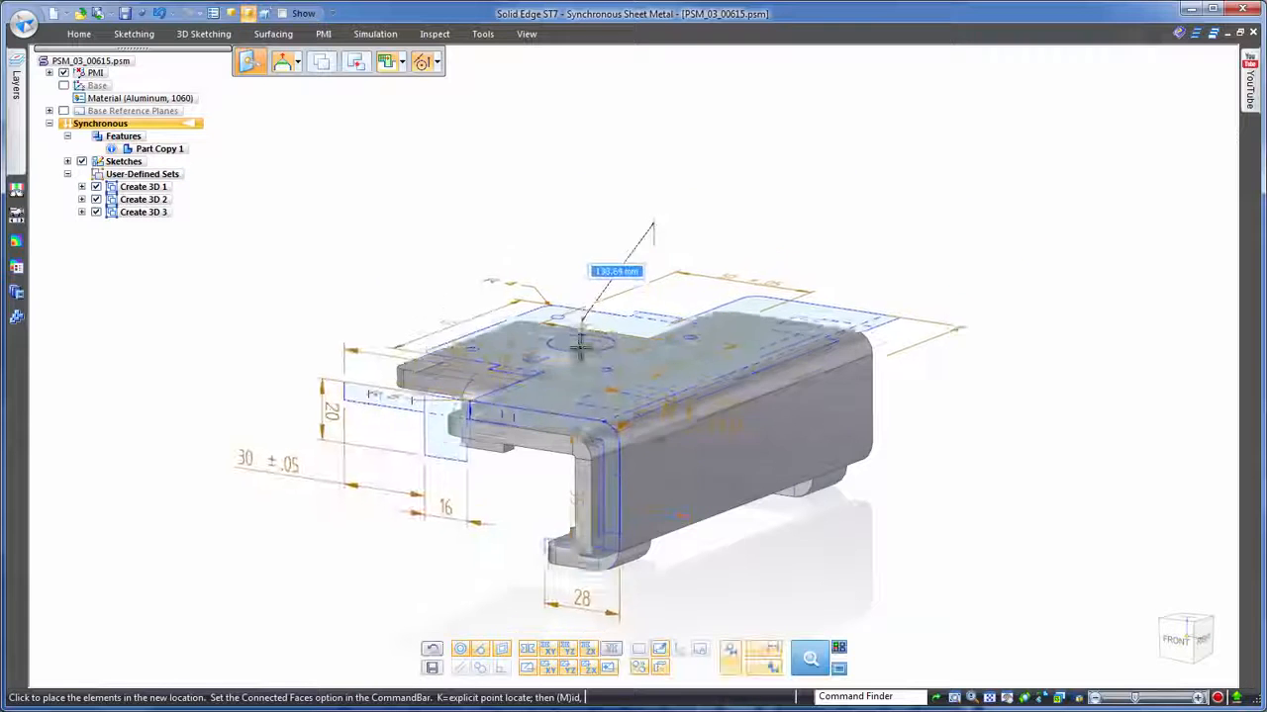
click(582, 360)
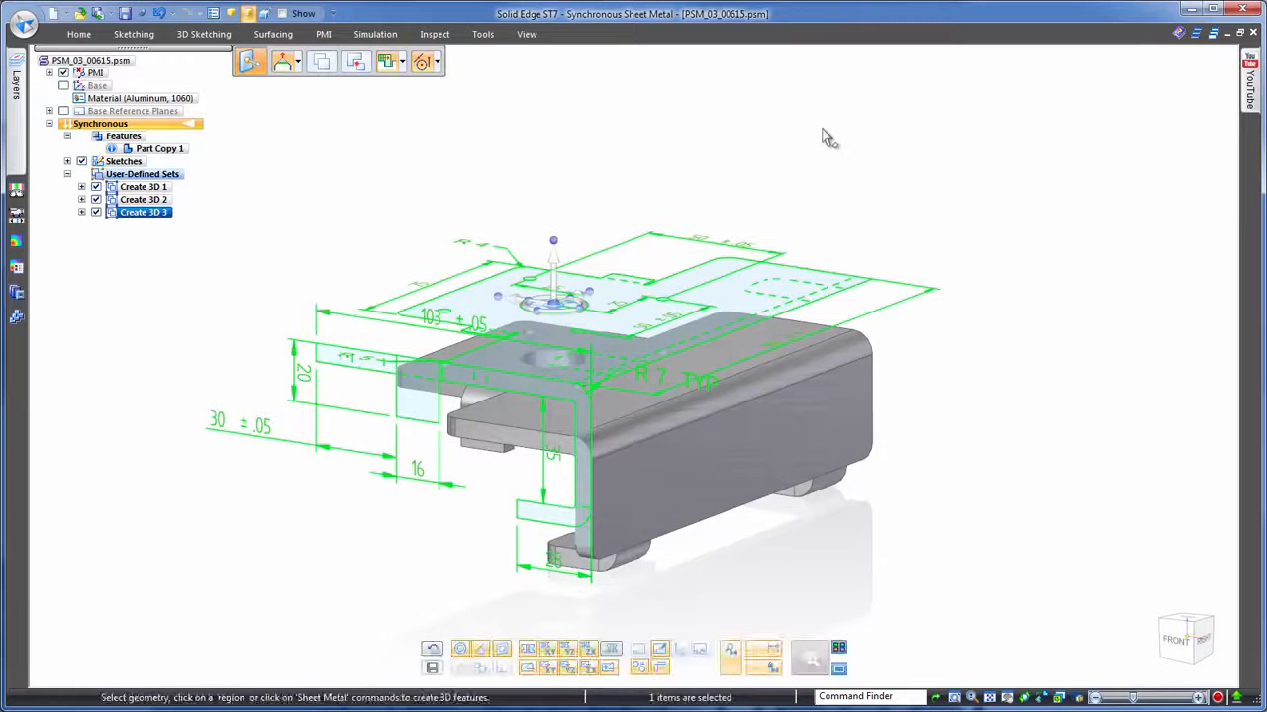
click(567, 284)
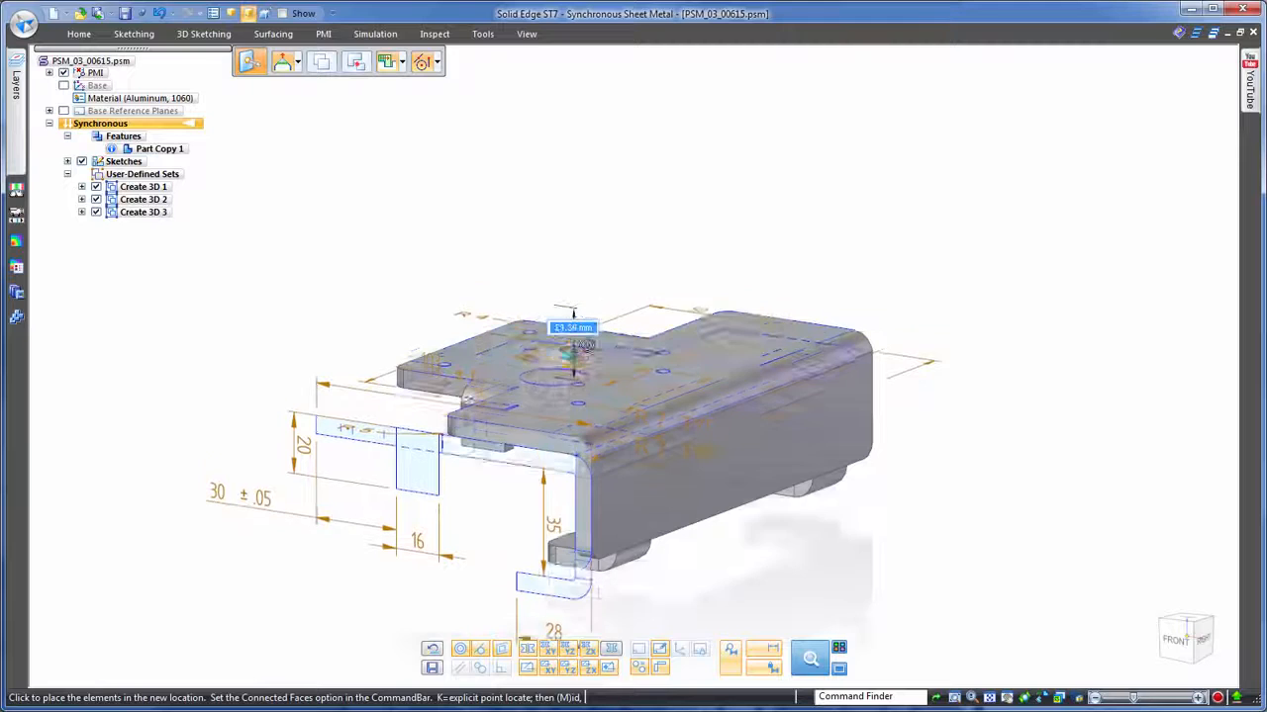
click(571, 341)
key(Escape)
Step: Hide the sketches and attach the PMI dimensions of the Create 3D 3 set to the bracket's geometry
click(82, 161)
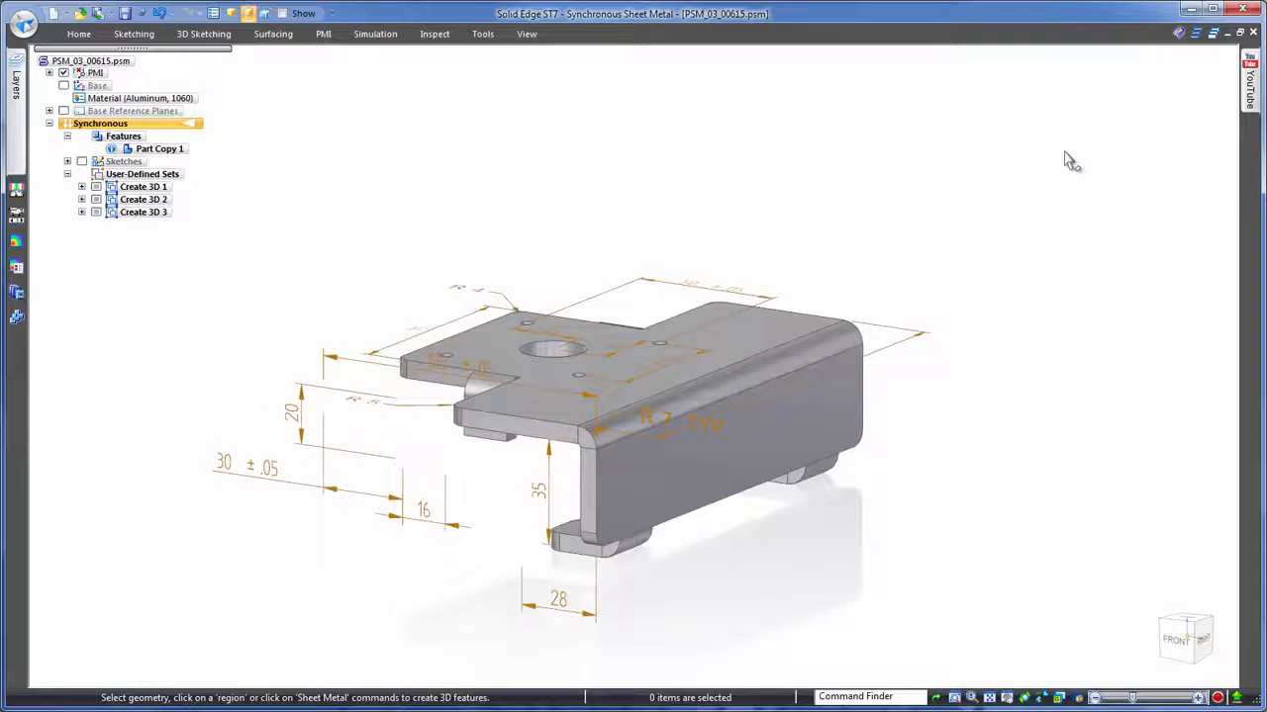
right_click(158, 213)
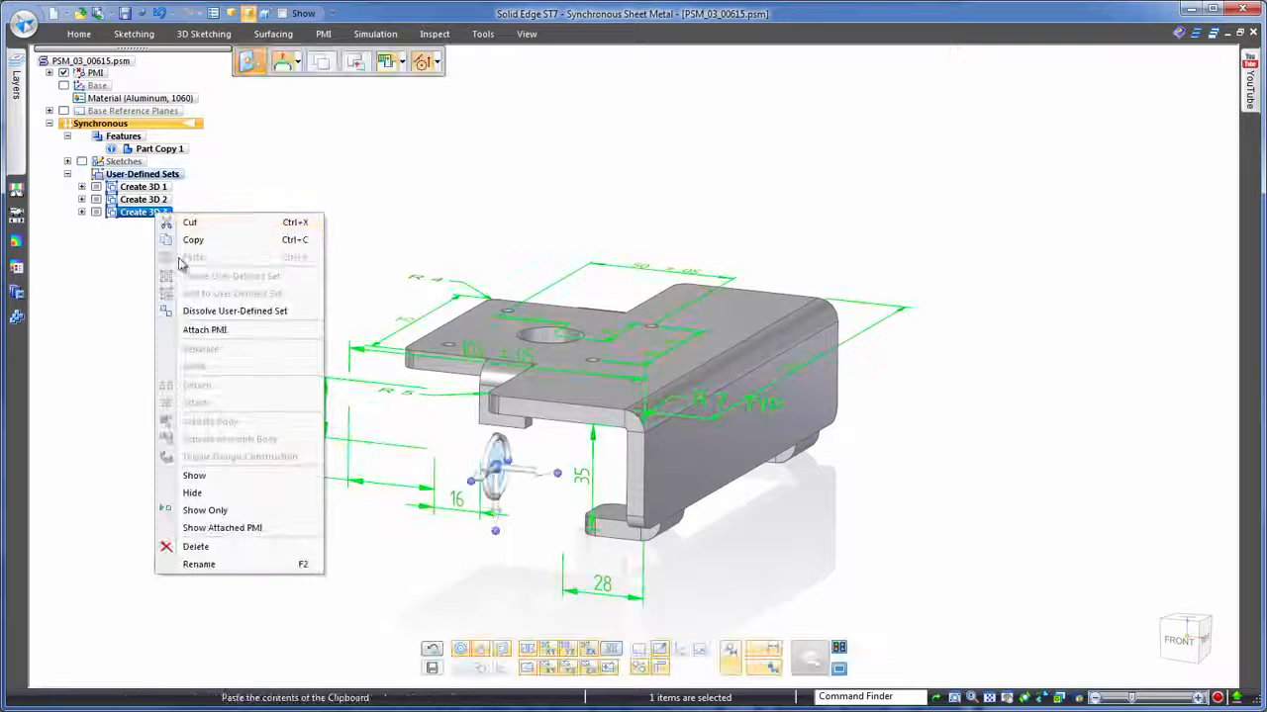
click(204, 329)
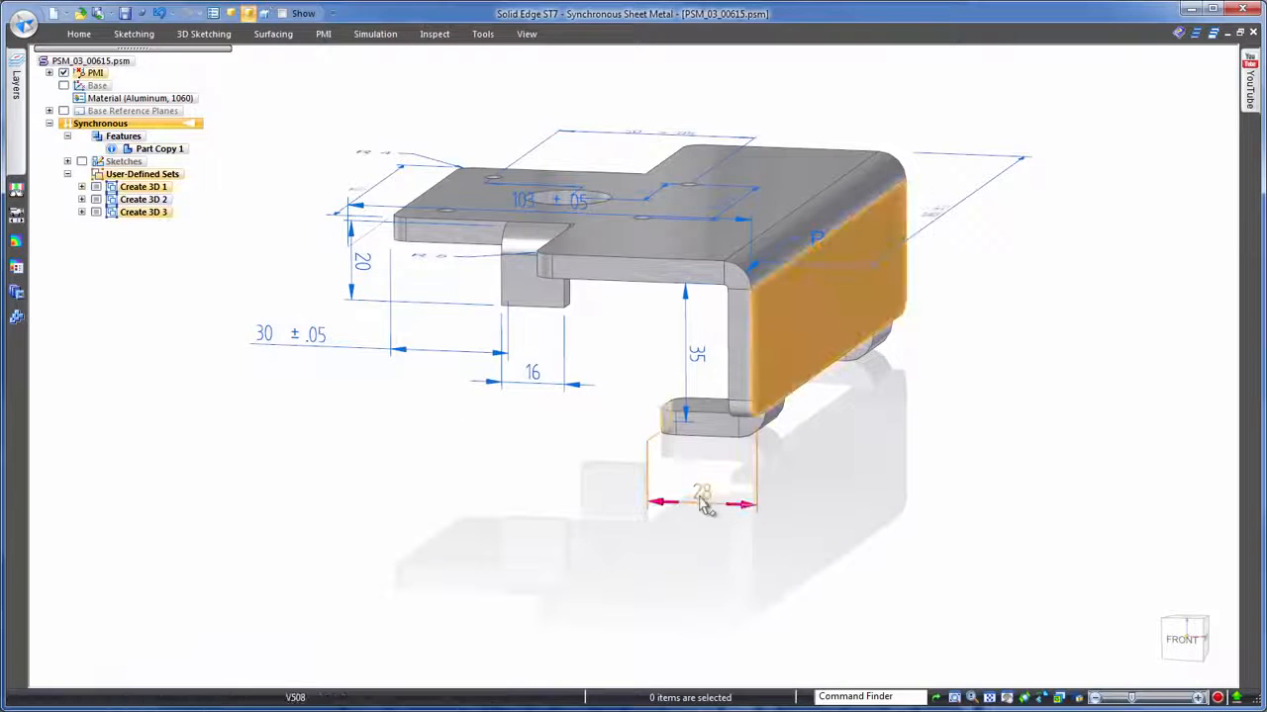
Step: Set the bracket's 28 mm lower tab length to 35 mm and the opening height above the tabs to 51 mm
click(702, 499)
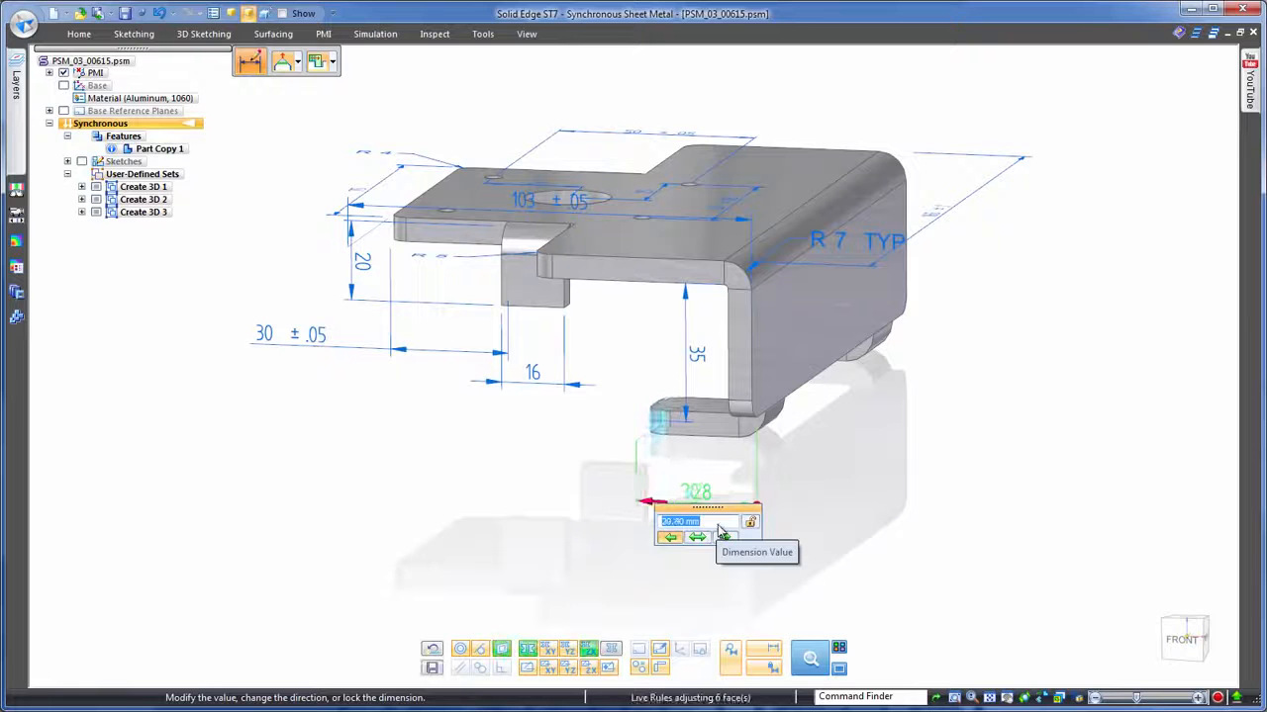
text(35)
key(Return)
click(697, 374)
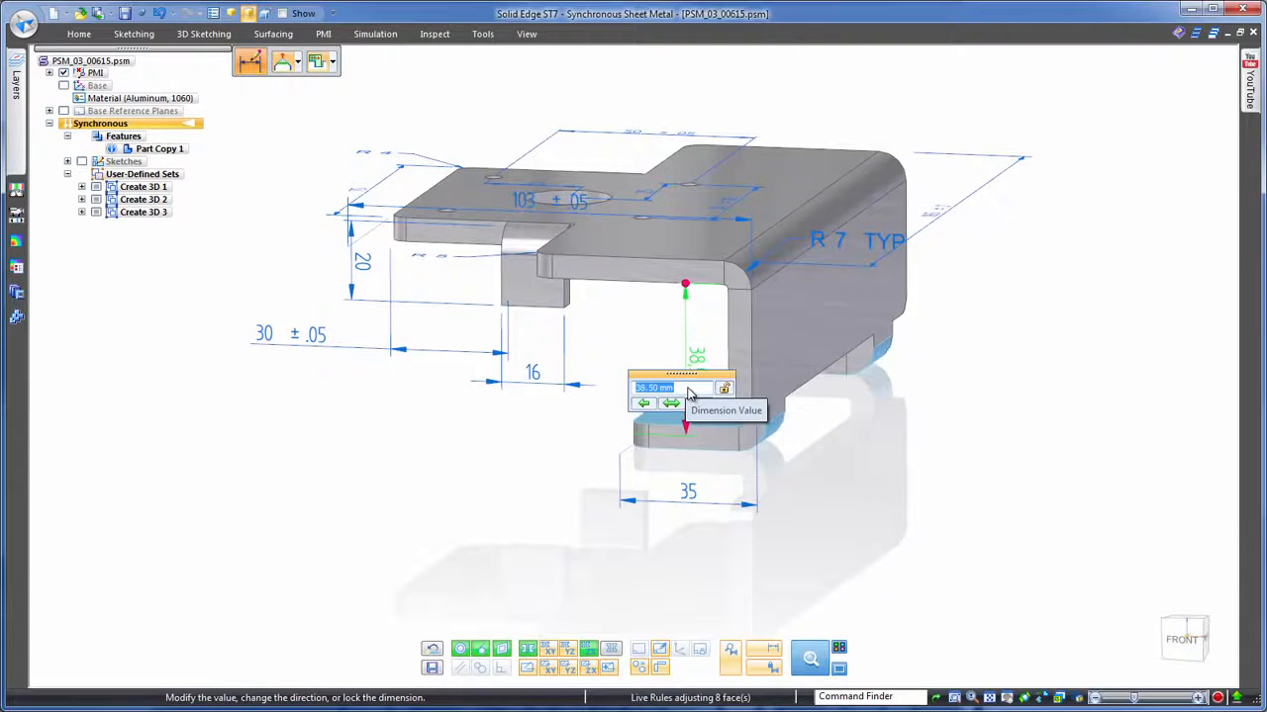
text(51)
key(Return)
middle_drag(986, 526, 635, 148)
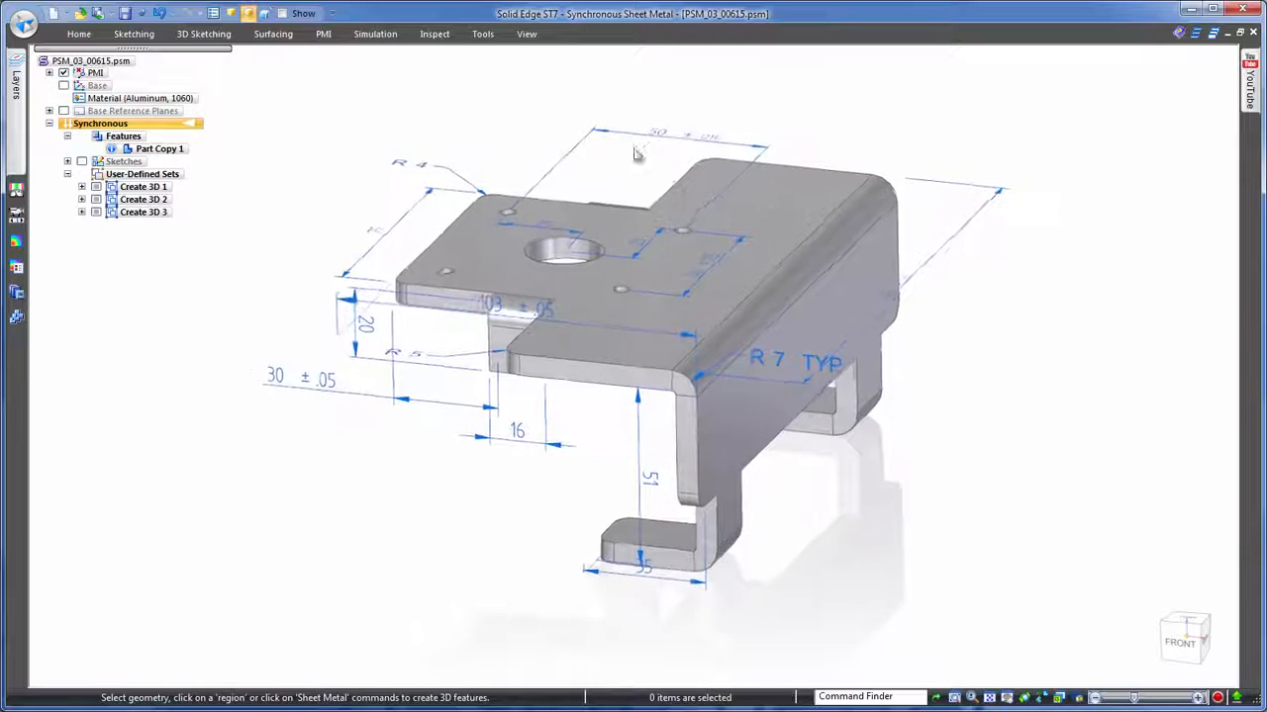
Step: Hide the PMI dimensions and transform the imported bracket into synchronous sheet metal with its top plate as the base face
click(64, 73)
click(483, 34)
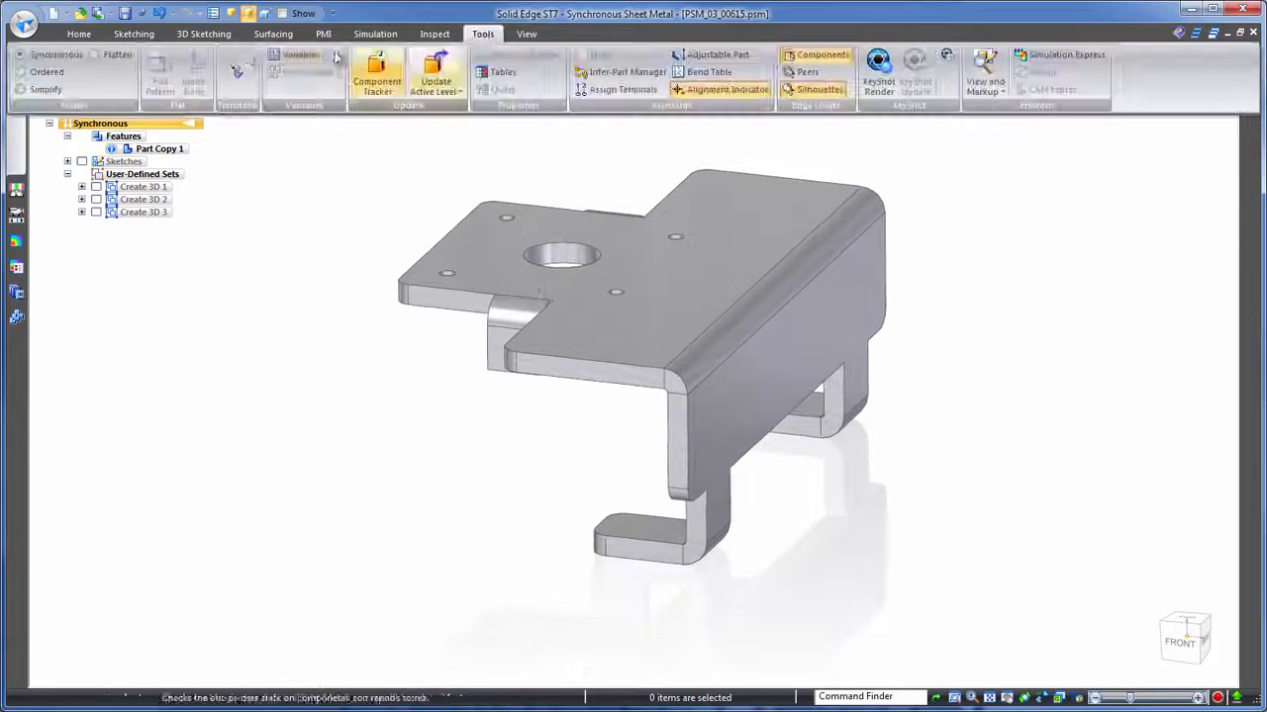
click(236, 80)
click(526, 198)
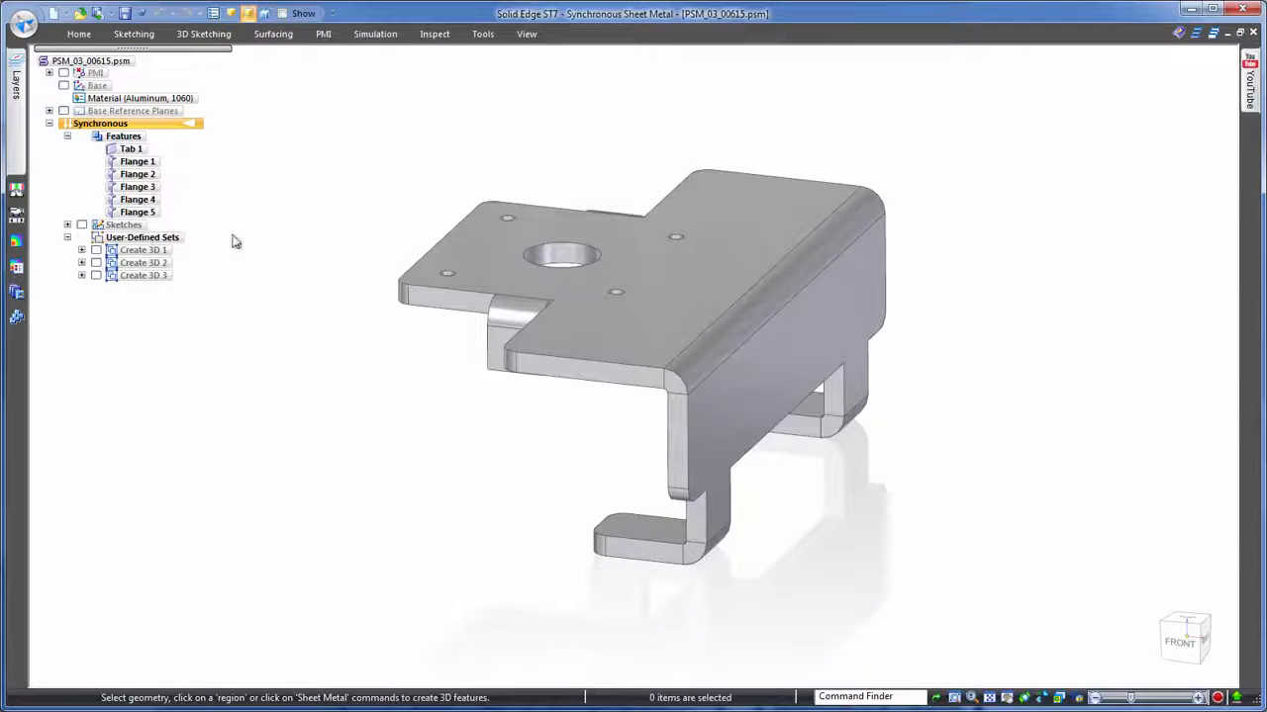
Step: Create the bracket's flat pattern from the top plate's face and edge, and save the part back in the synchronous model
click(483, 33)
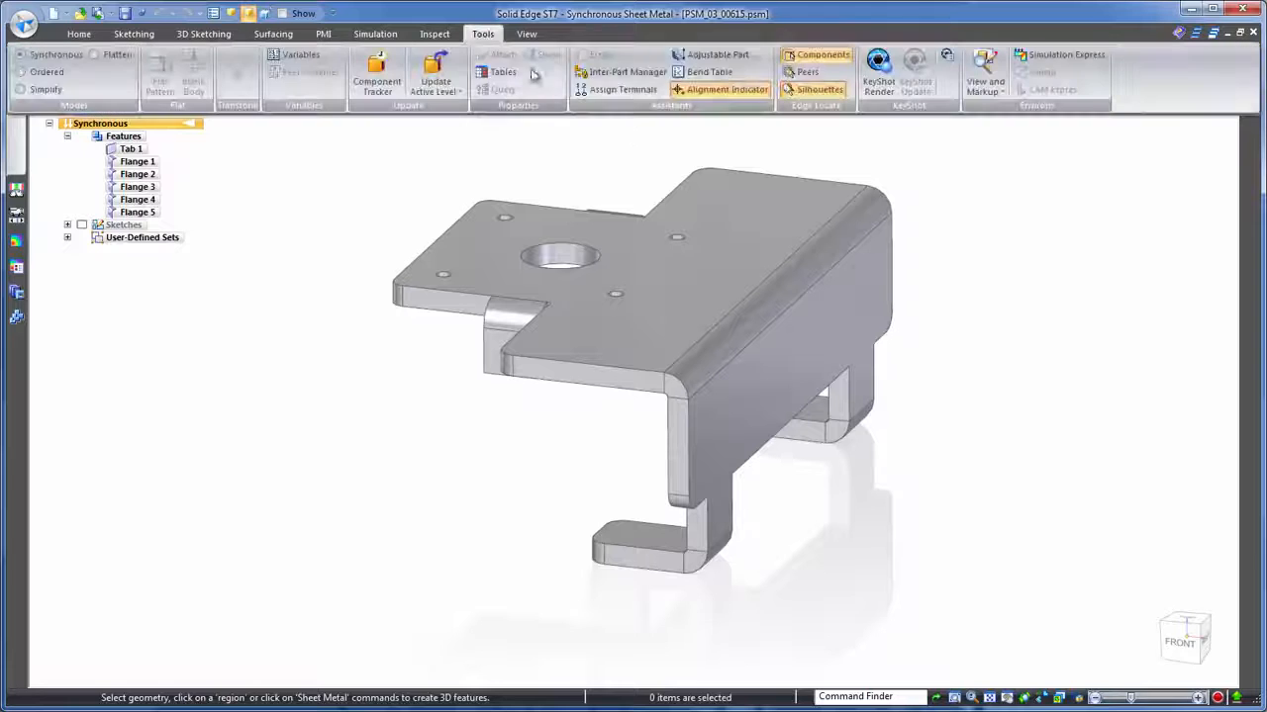
click(105, 62)
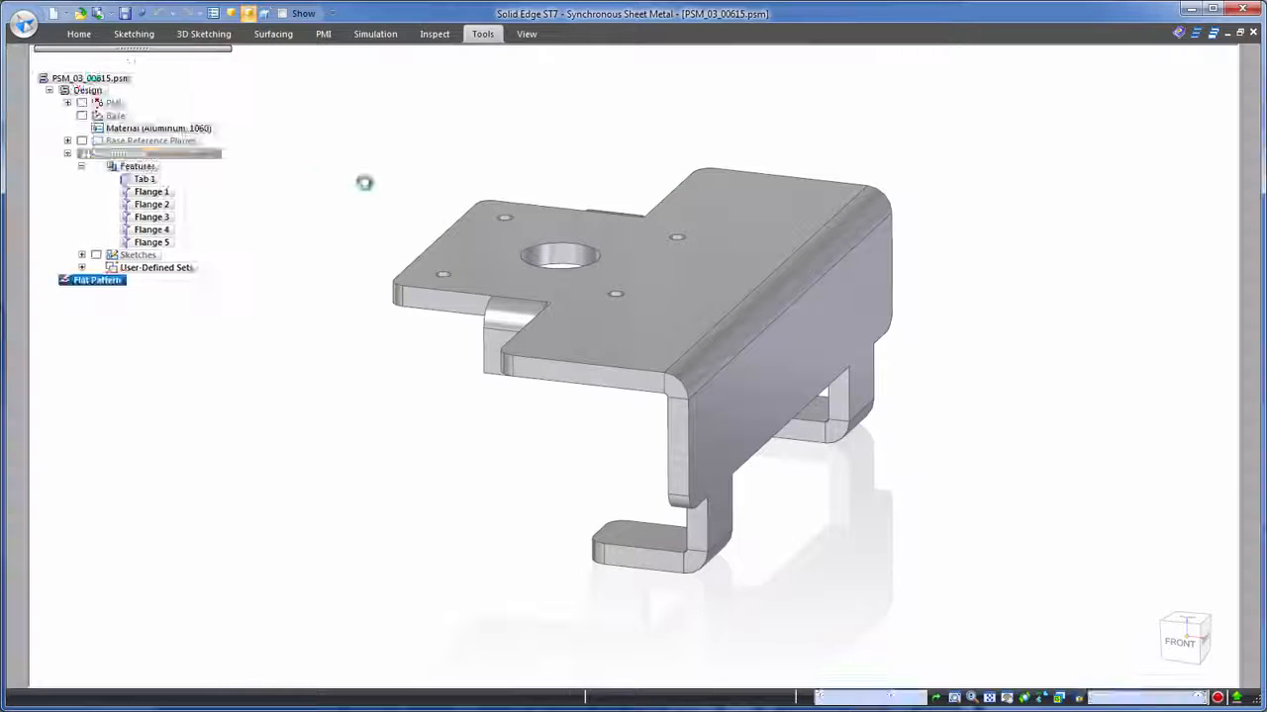
click(465, 243)
click(455, 224)
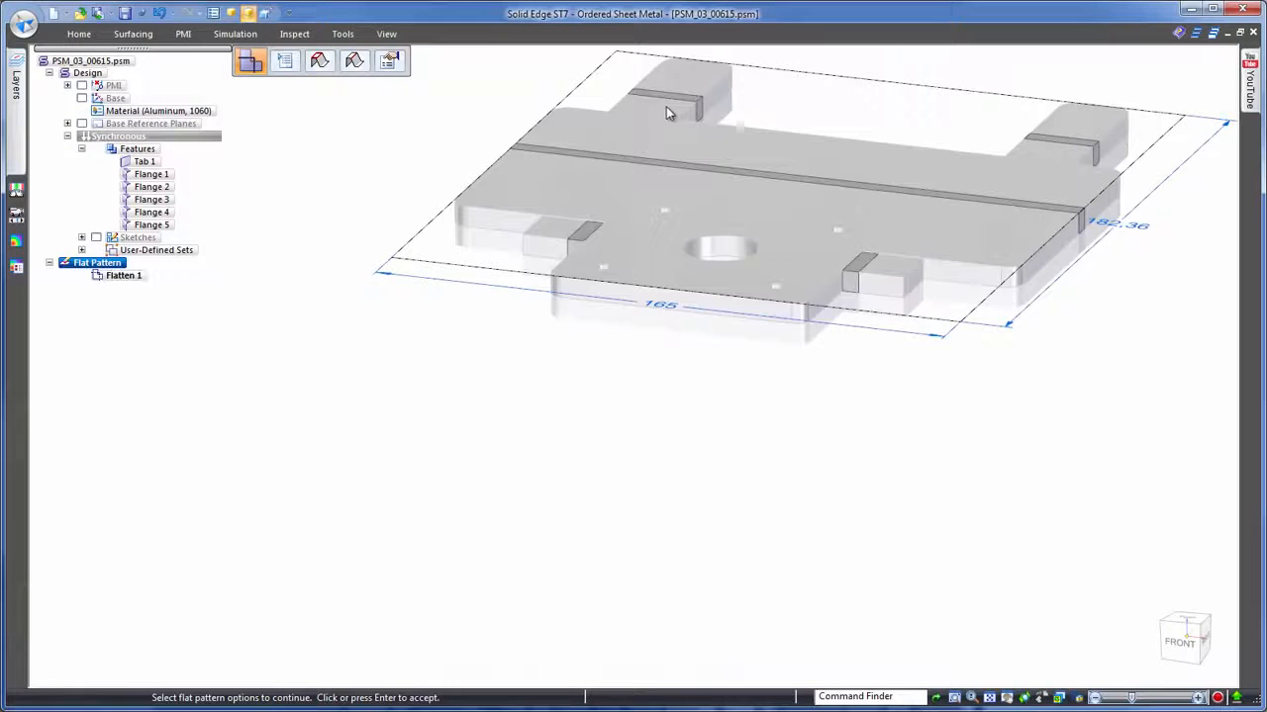
click(1191, 623)
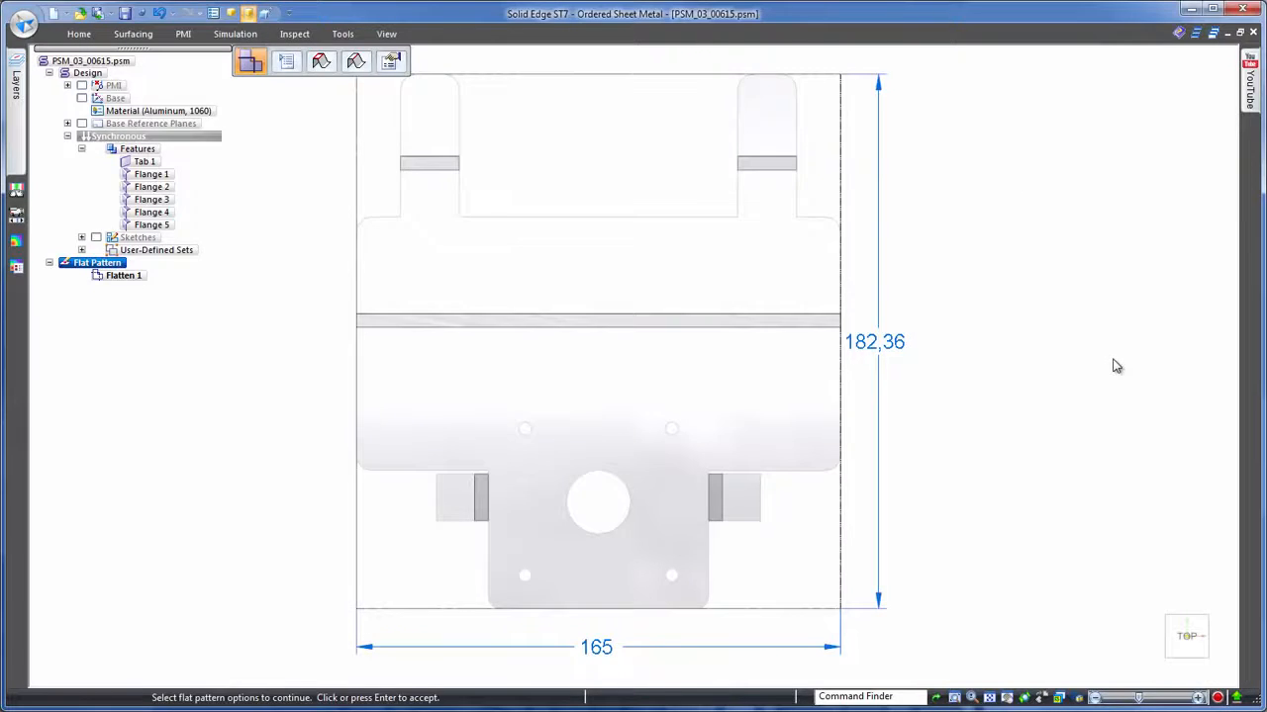
click(1112, 364)
click(164, 136)
click(126, 14)
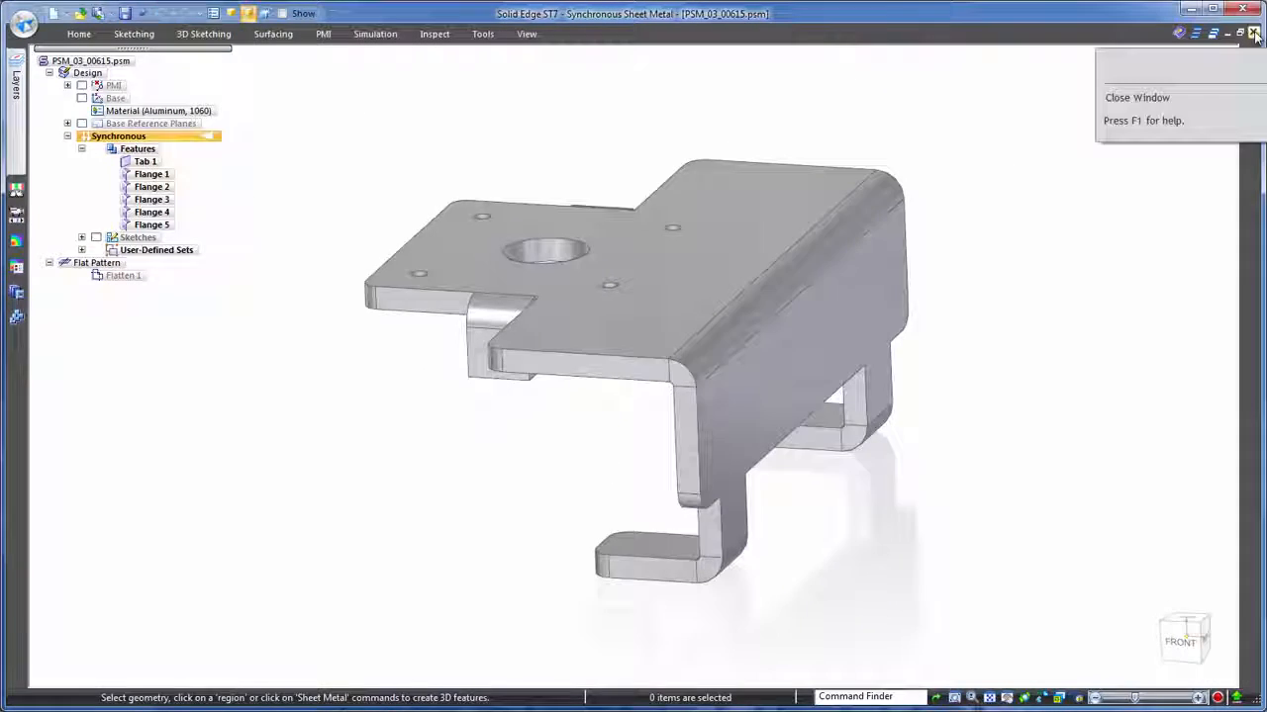
Step: Place PSM_03_00615.psm in Frame.asm, mating two faces to the square tube at 0.00 mm and aligning its large hole with the shaft
drag(79, 275, 673, 356)
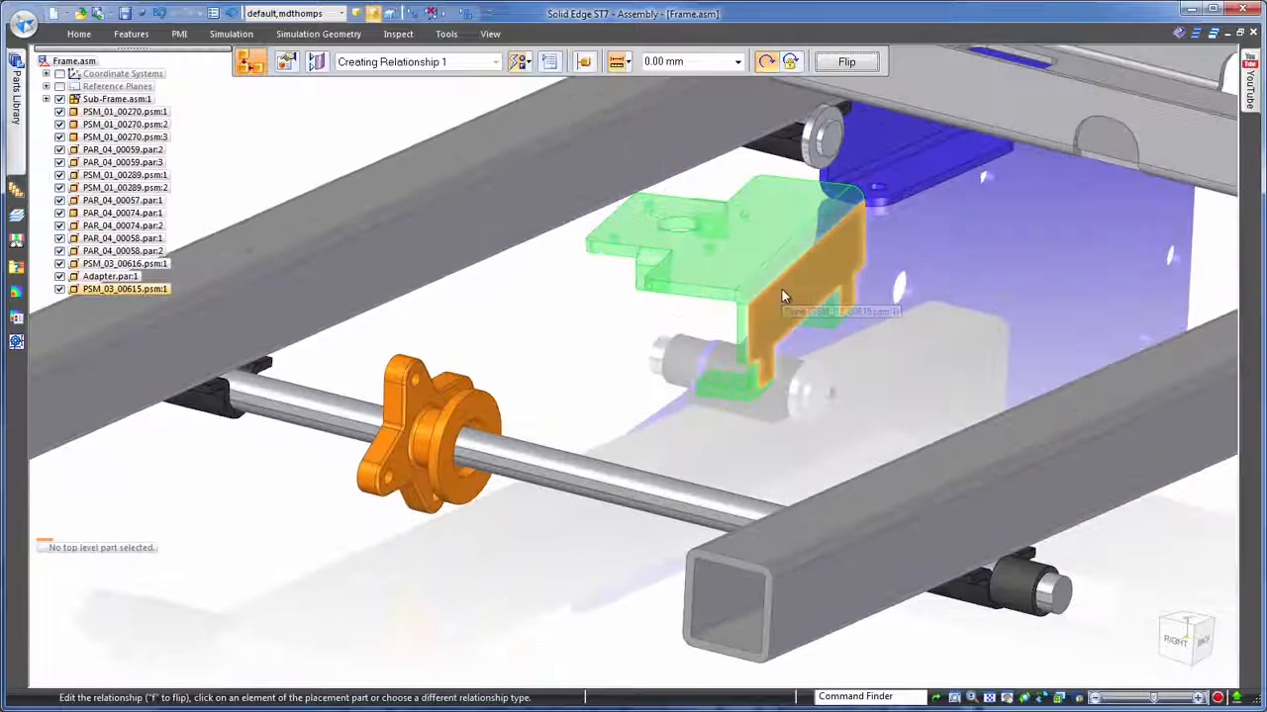
right_click(781, 296)
click(860, 311)
click(604, 188)
click(425, 242)
click(568, 184)
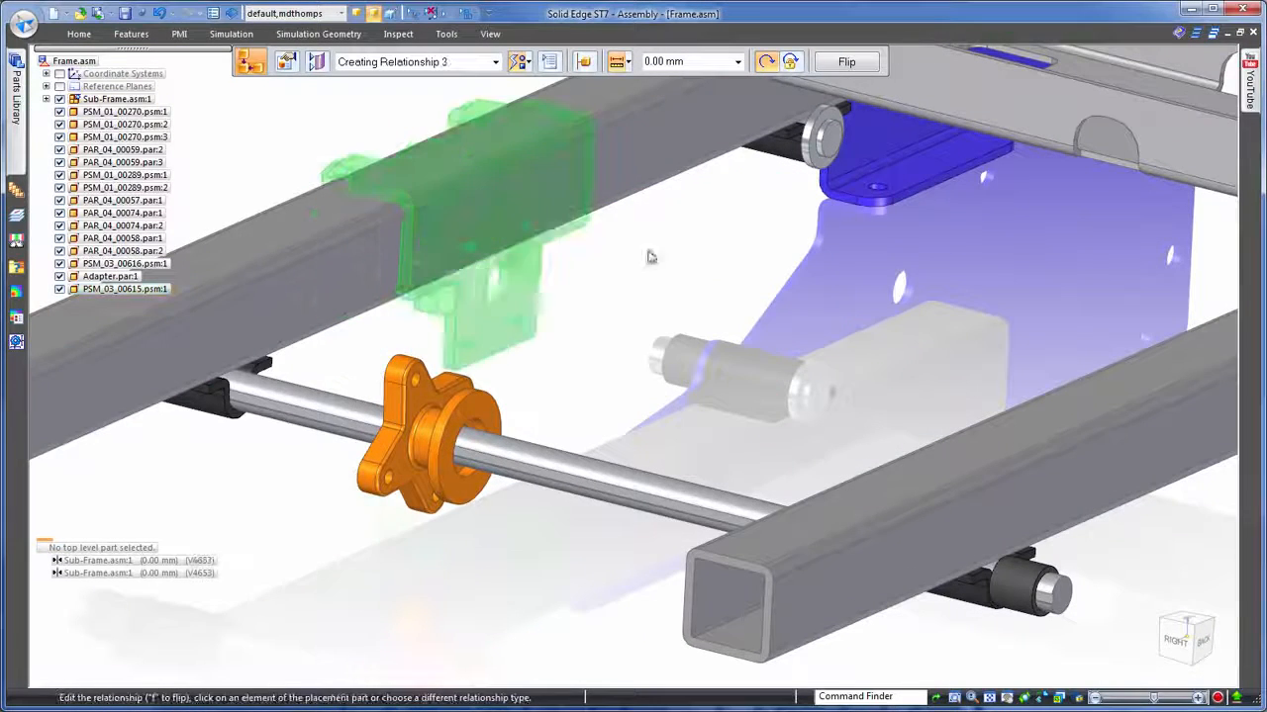
click(508, 291)
click(554, 465)
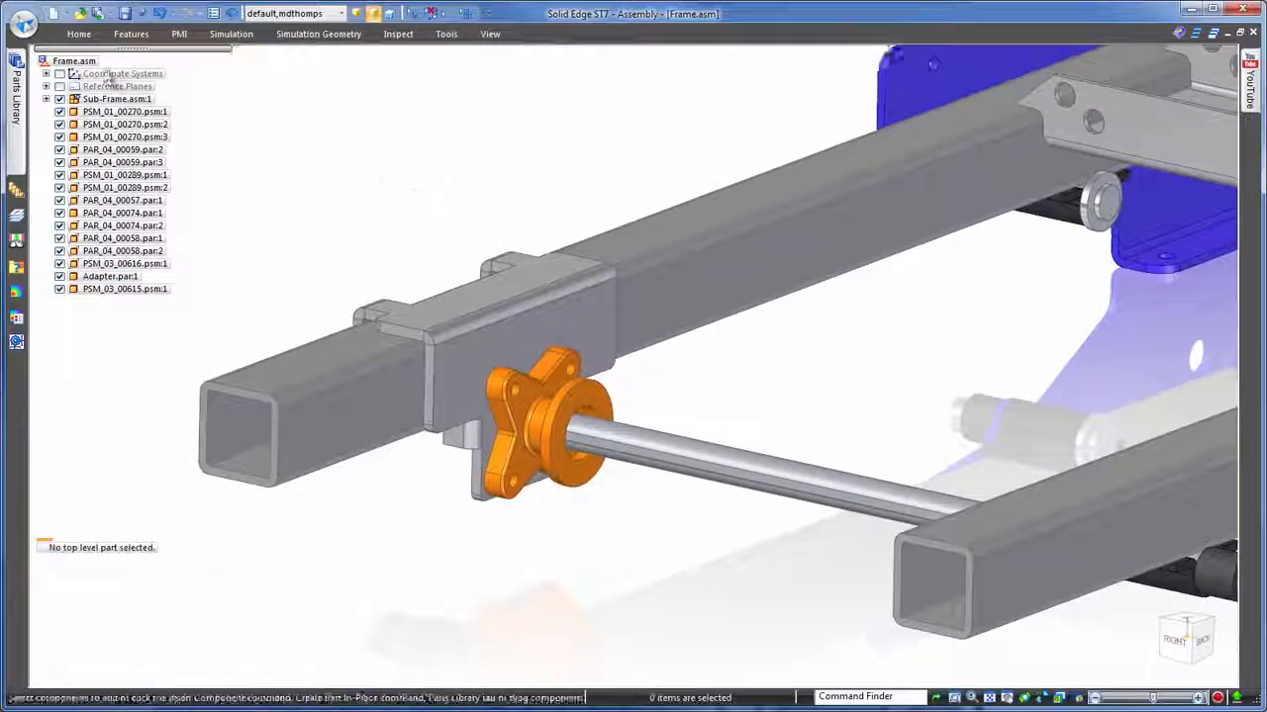
Step: Place the gearbox part INV_00670.par from the Components folder on the shaft beside the adapter
click(16, 87)
click(73, 128)
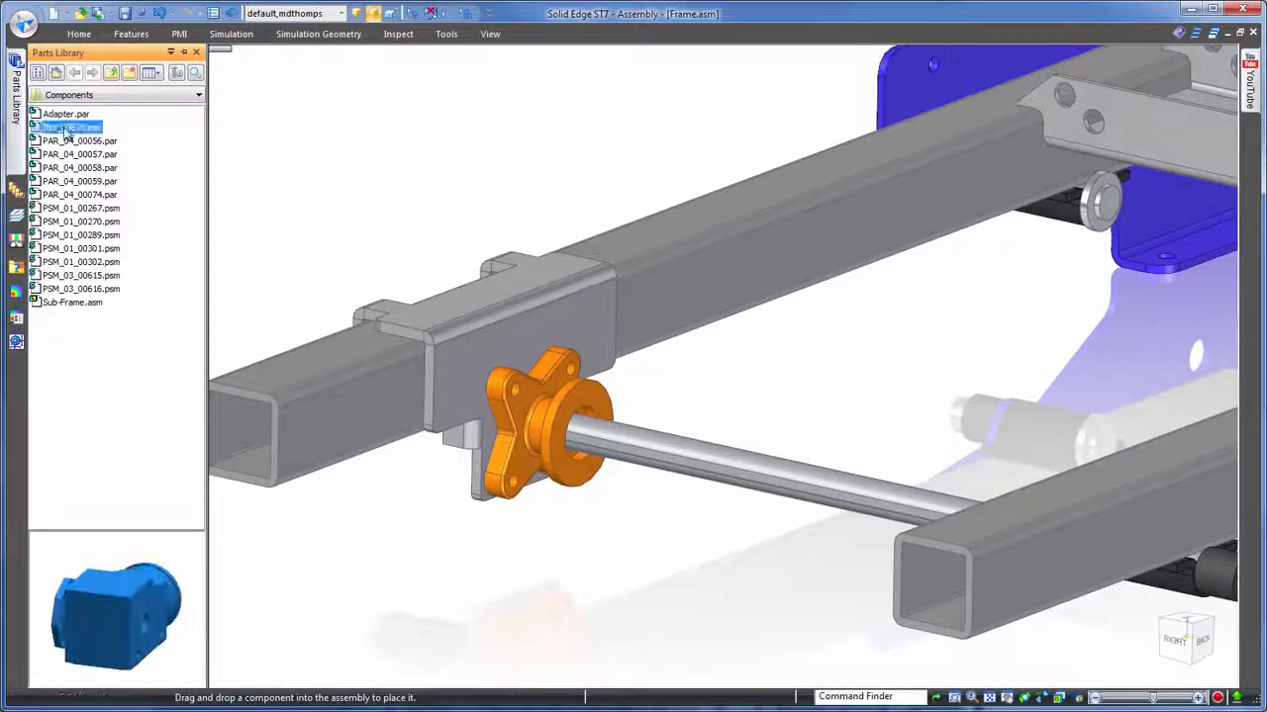
drag(82, 138, 933, 367)
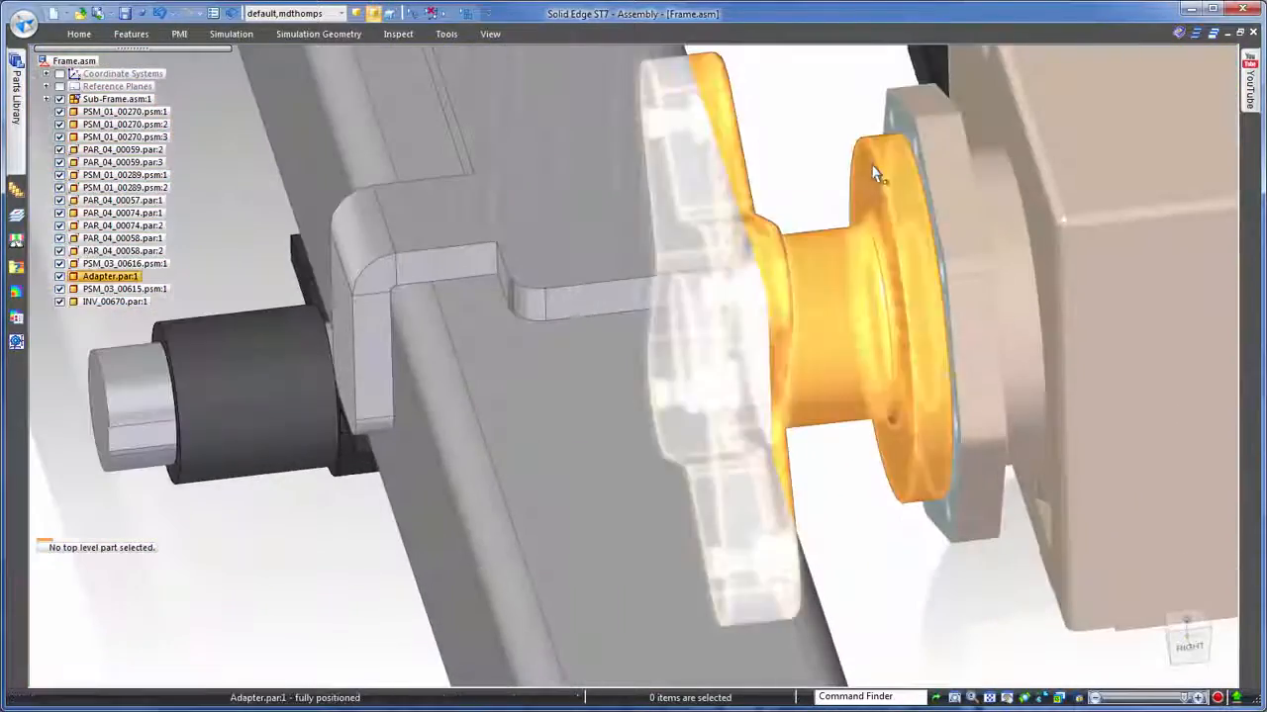
Step: Edit Adapter.par in place, extrude a mounting flange from the gearbox's matching flange face, and return to the assembly
click(860, 244)
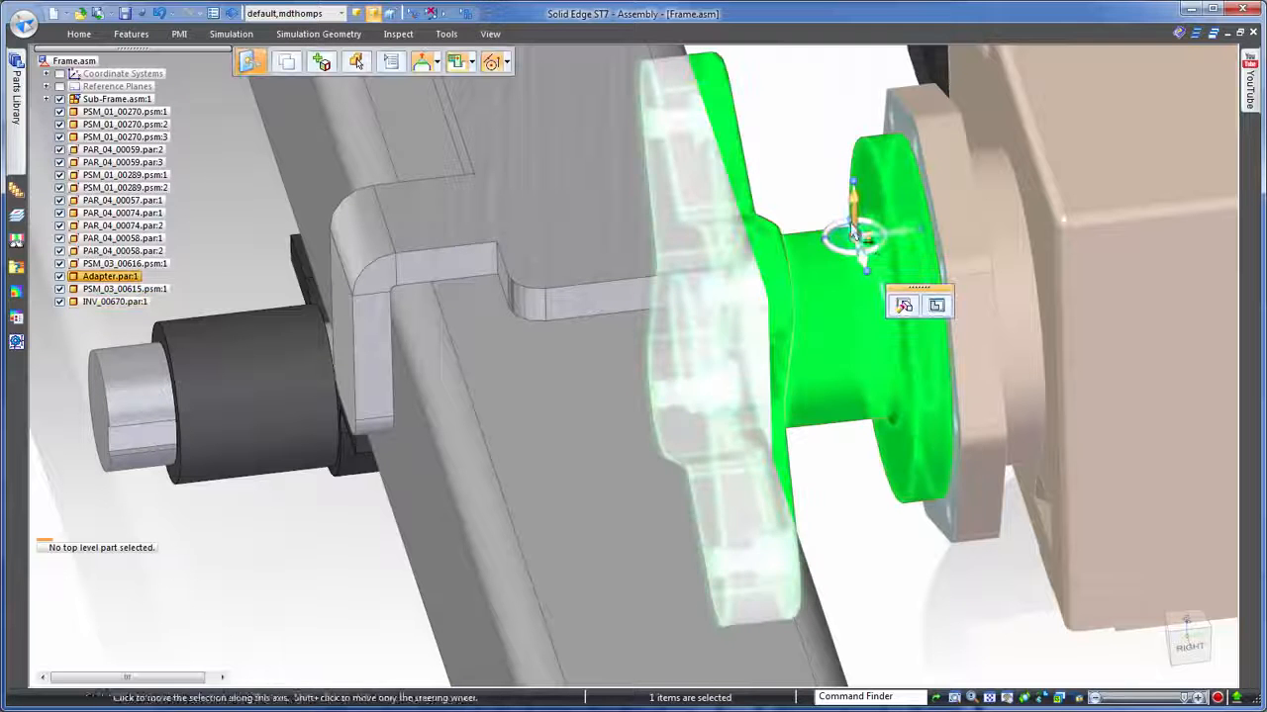
click(936, 305)
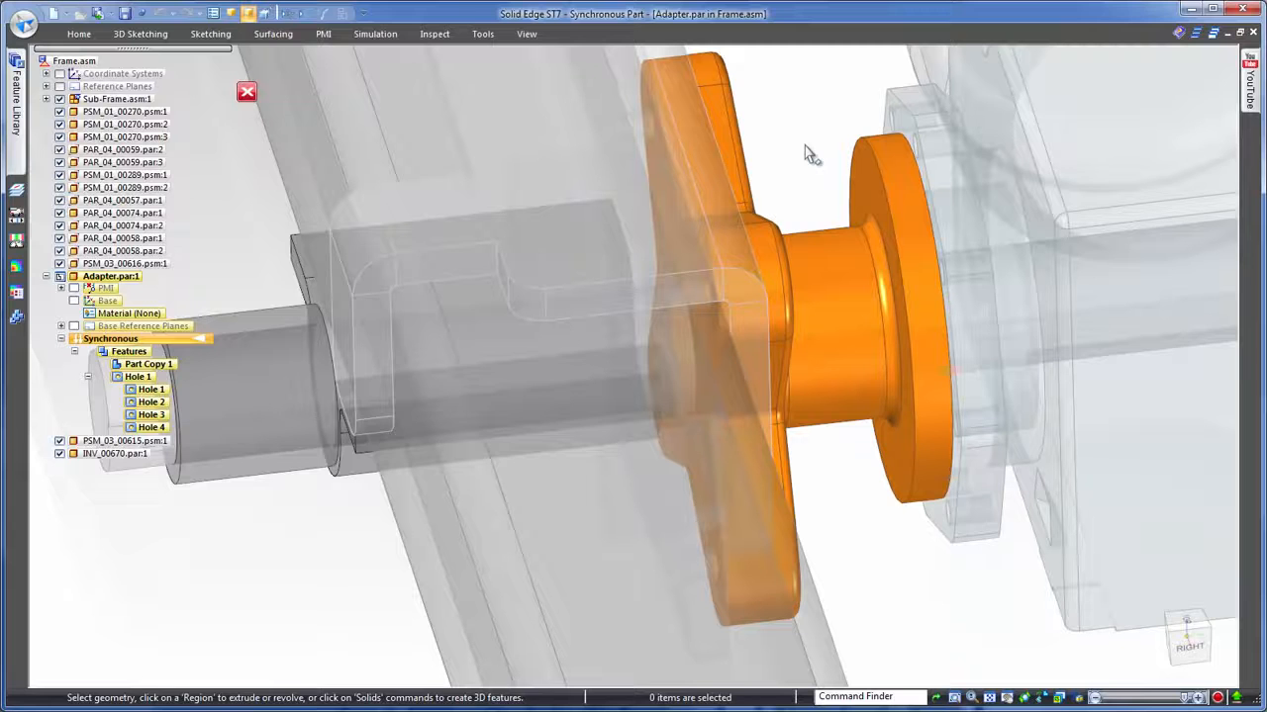
right_click(805, 147)
click(780, 169)
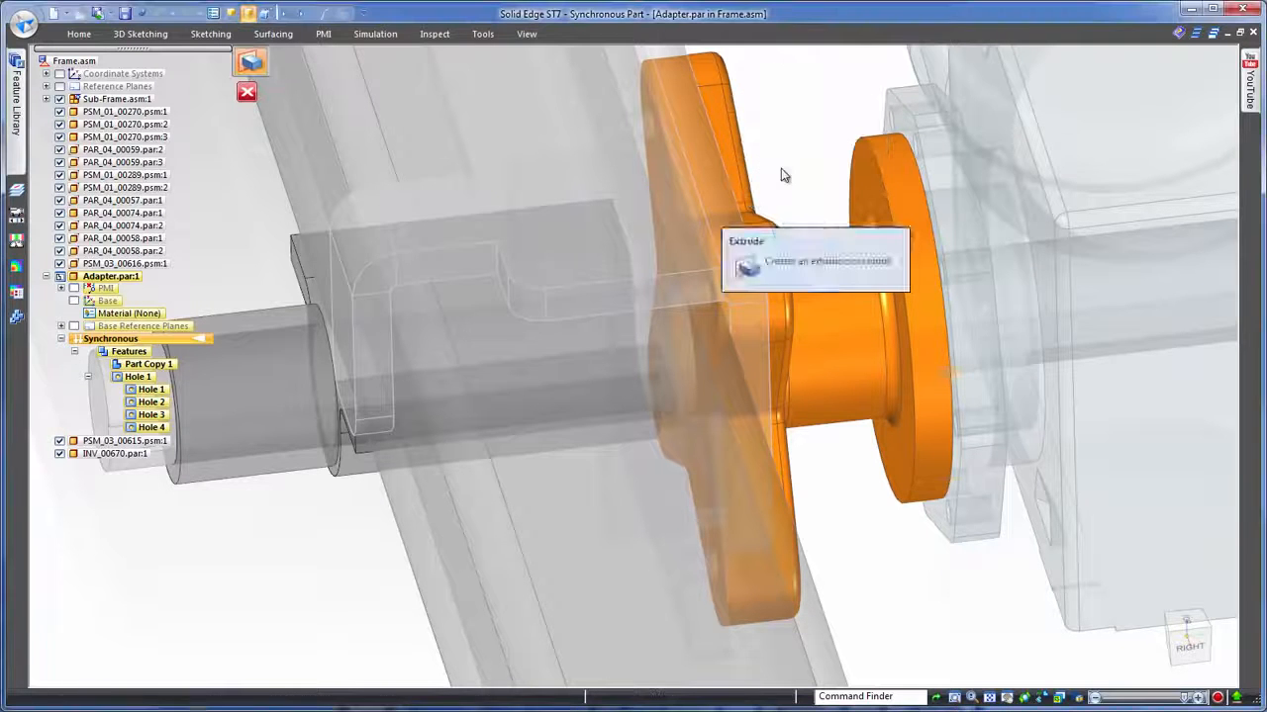
click(904, 125)
click(838, 114)
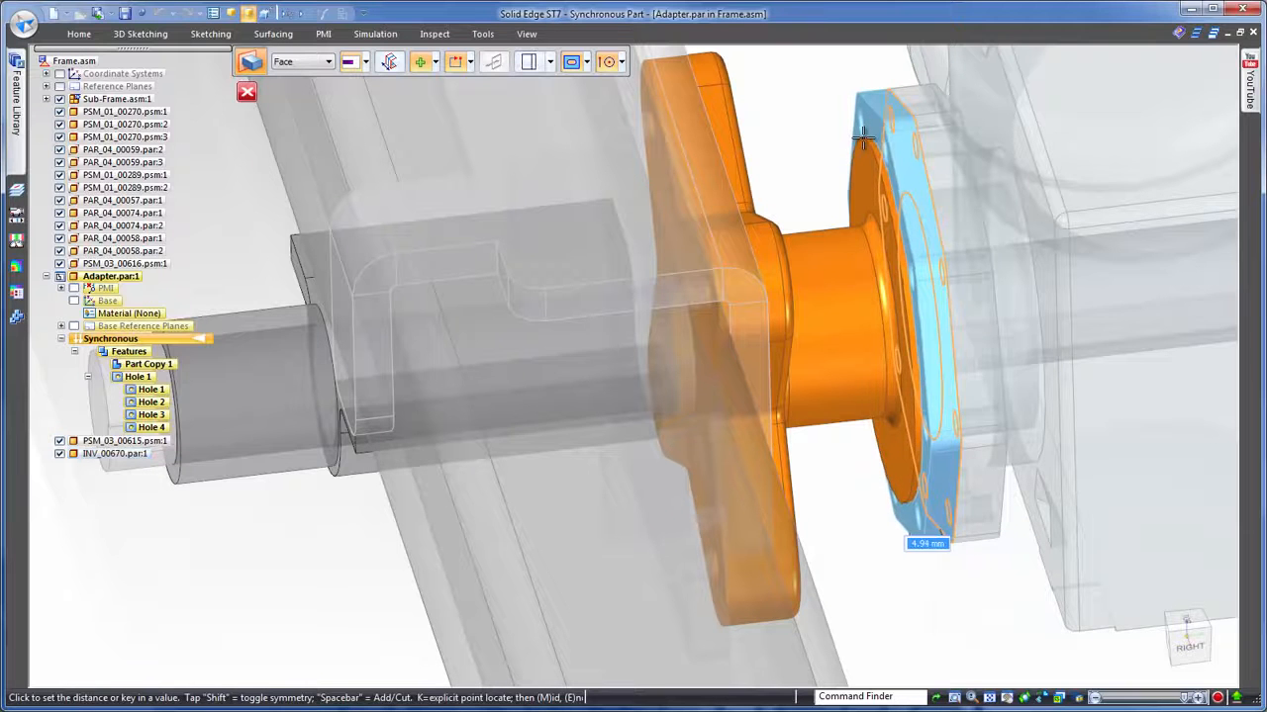
click(810, 84)
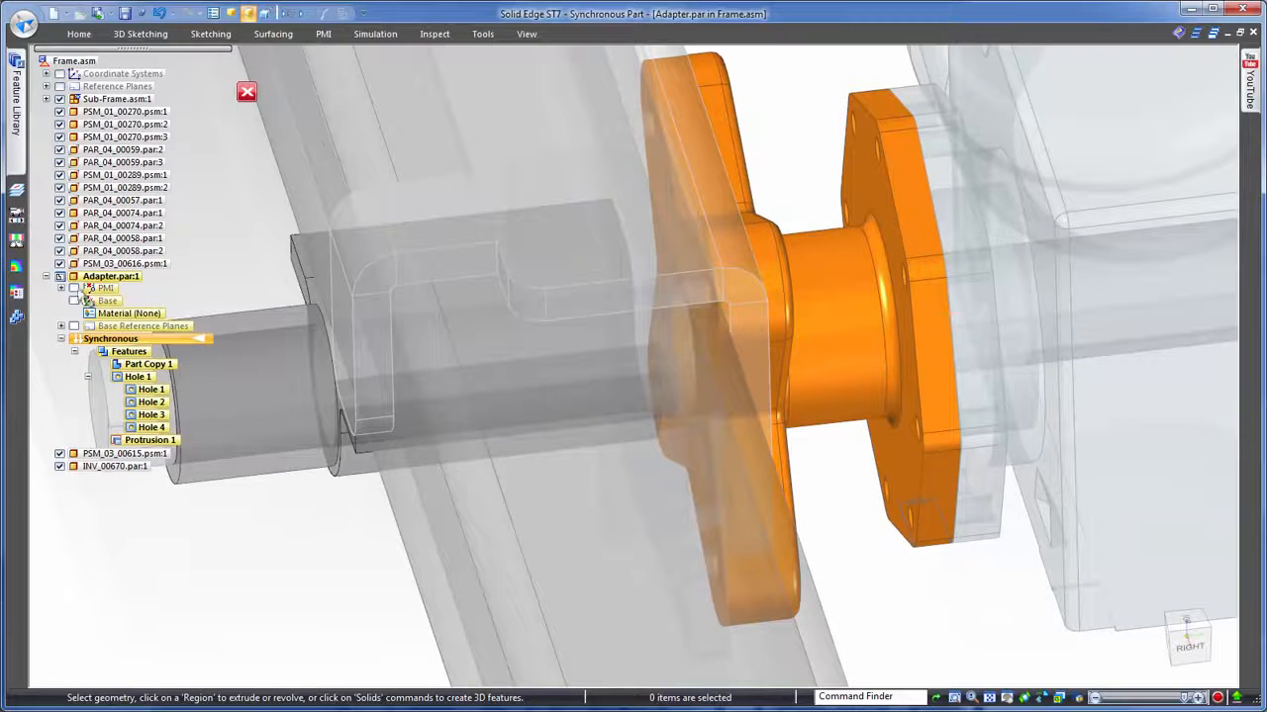
scroll(805, 100, down, 1)
click(246, 92)
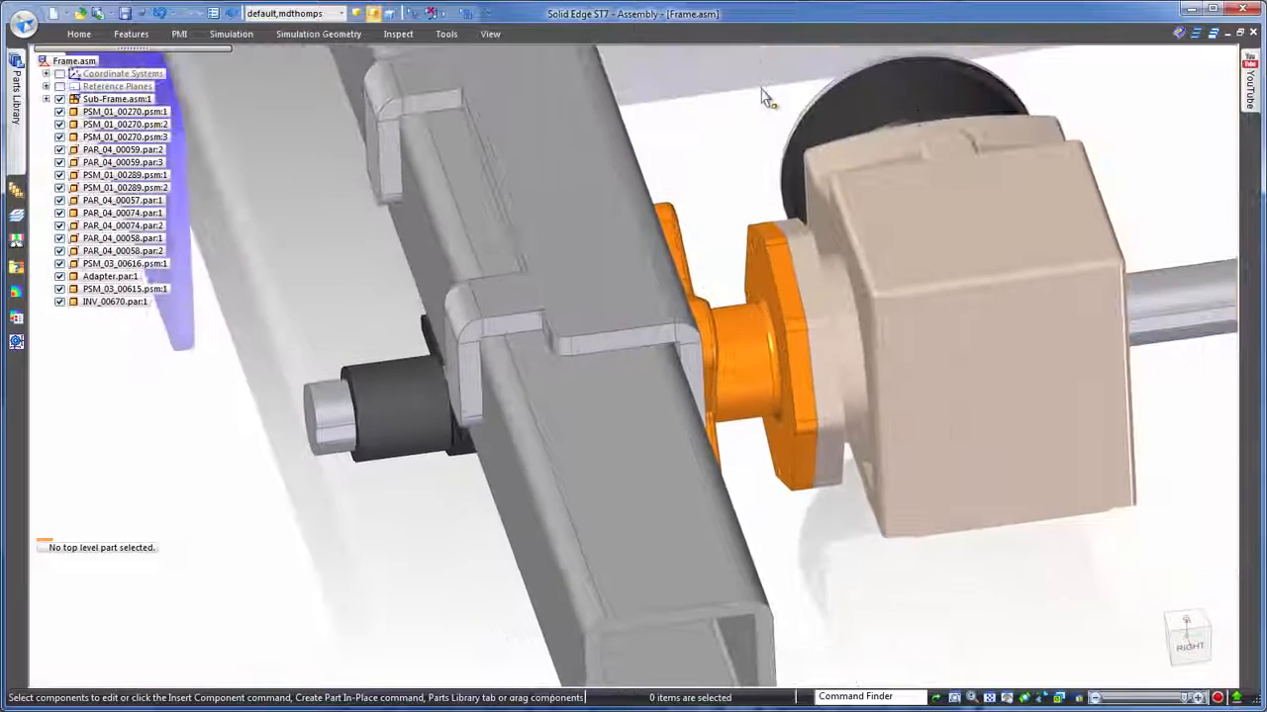
Step: Move the gearbox housing's faces along the shaft away from the adapter to lengthen its neck
middle_drag(763, 99, 447, 483)
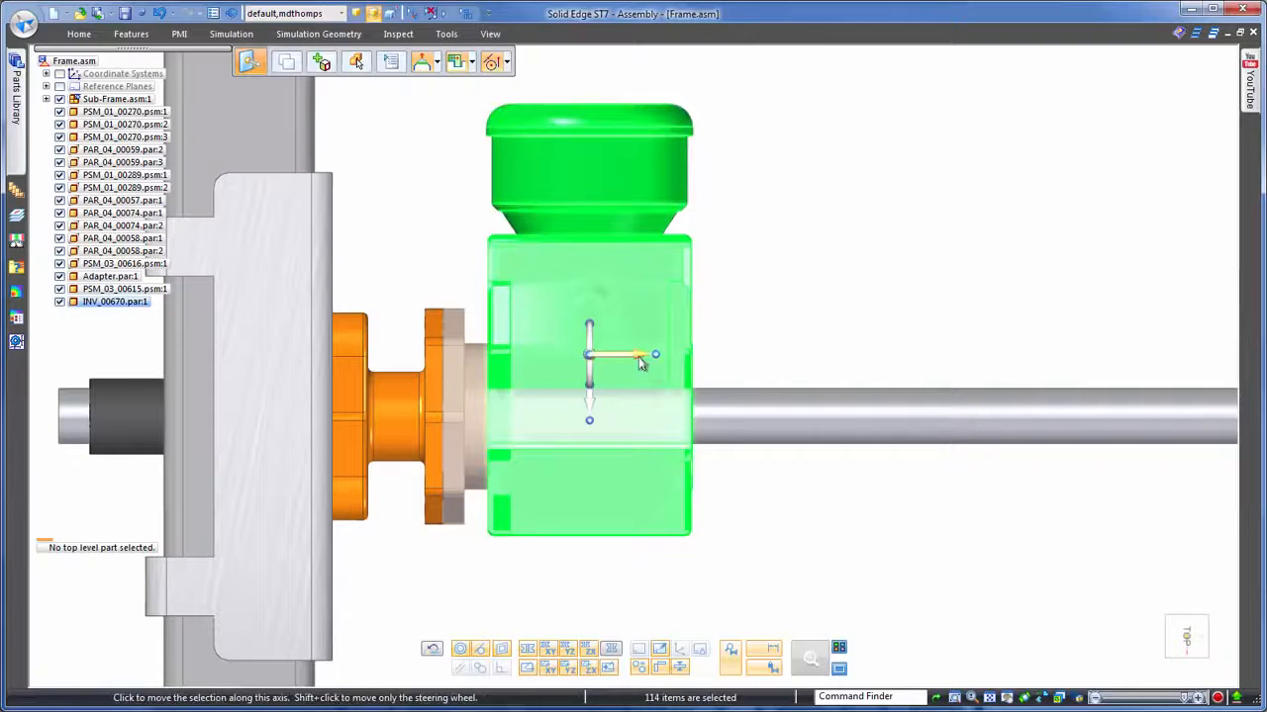
click(638, 358)
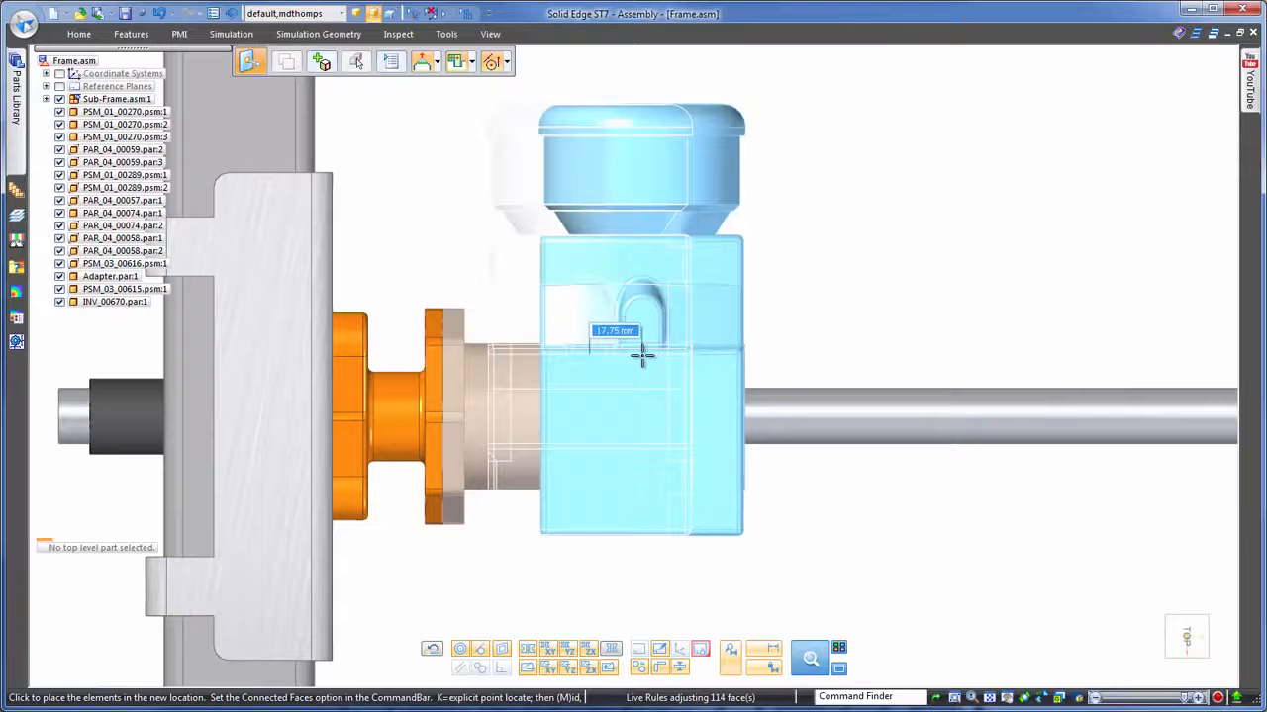
click(642, 355)
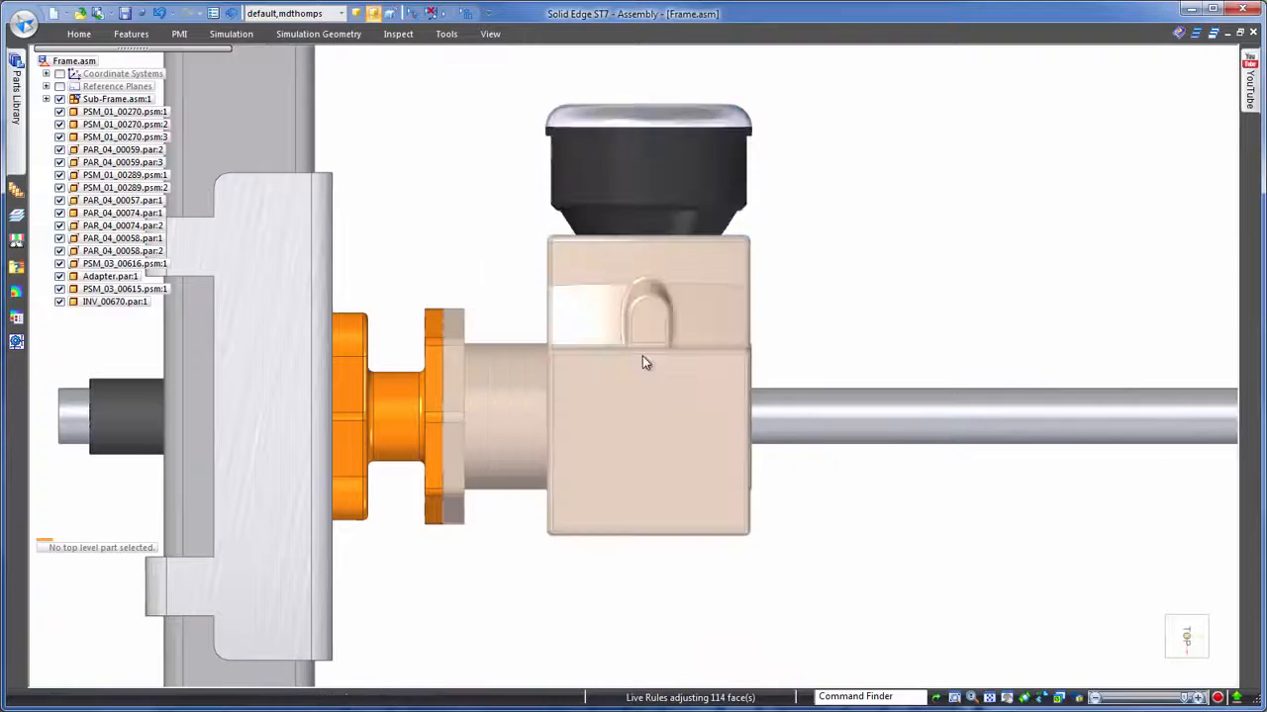
Step: Move the mating adapter and gearbox flanges together 5.00 mm along the shaft toward the gearbox housing
click(838, 290)
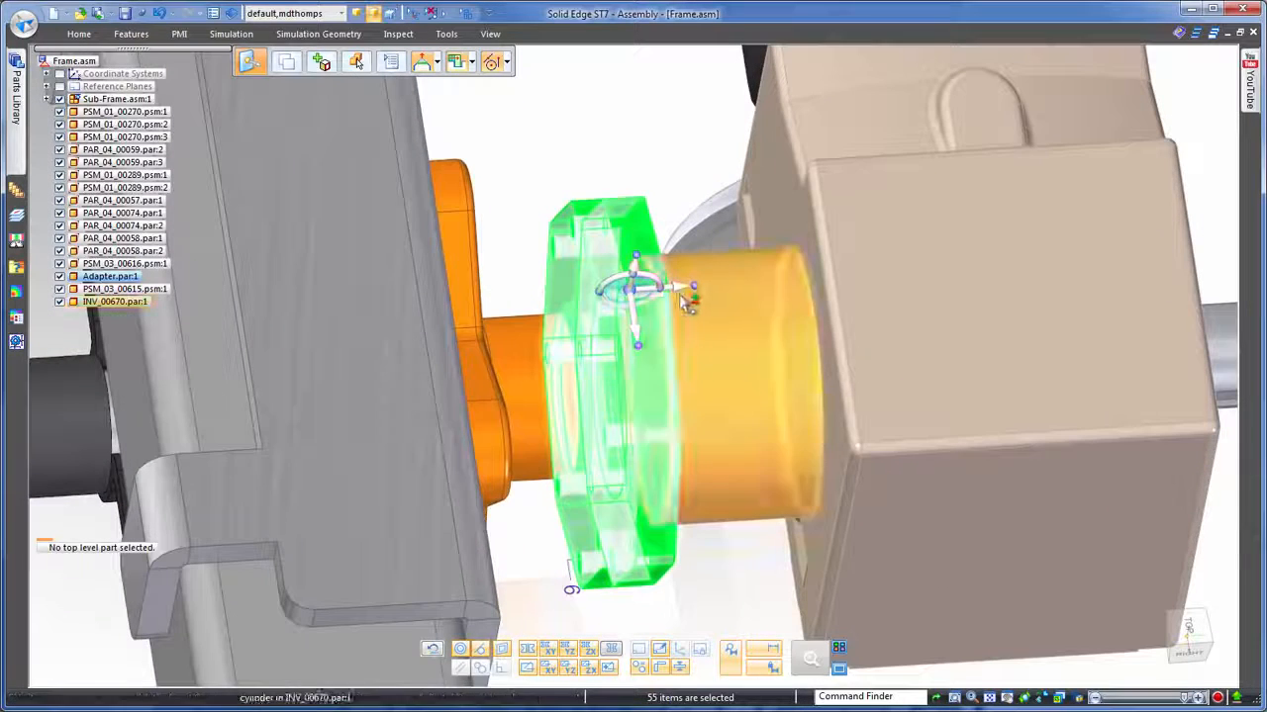
click(678, 287)
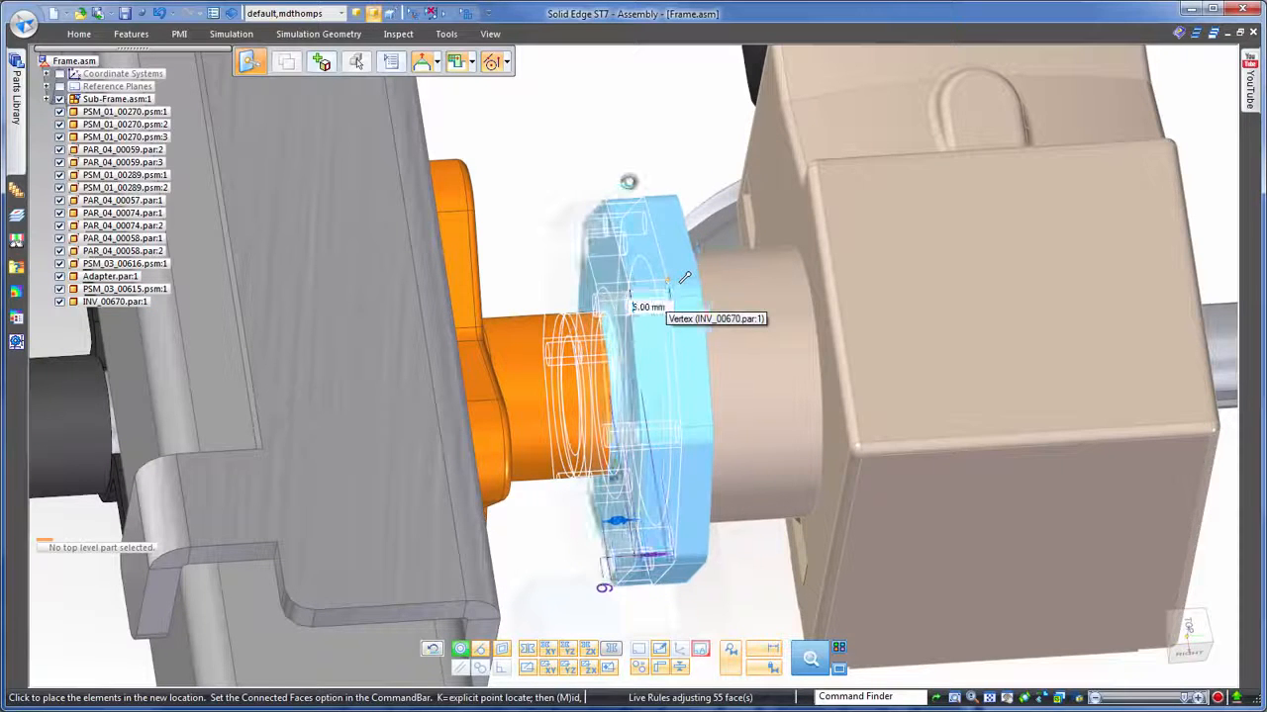
click(680, 281)
click(633, 136)
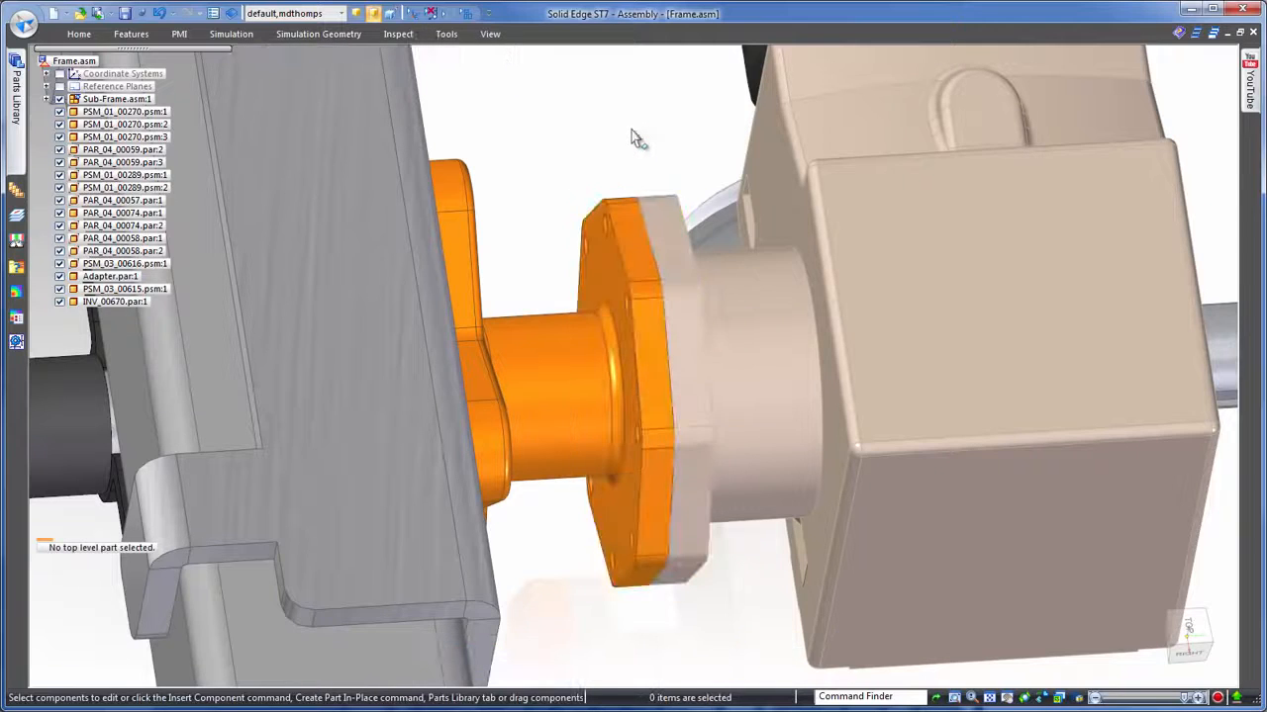
scroll(635, 135, down, 3)
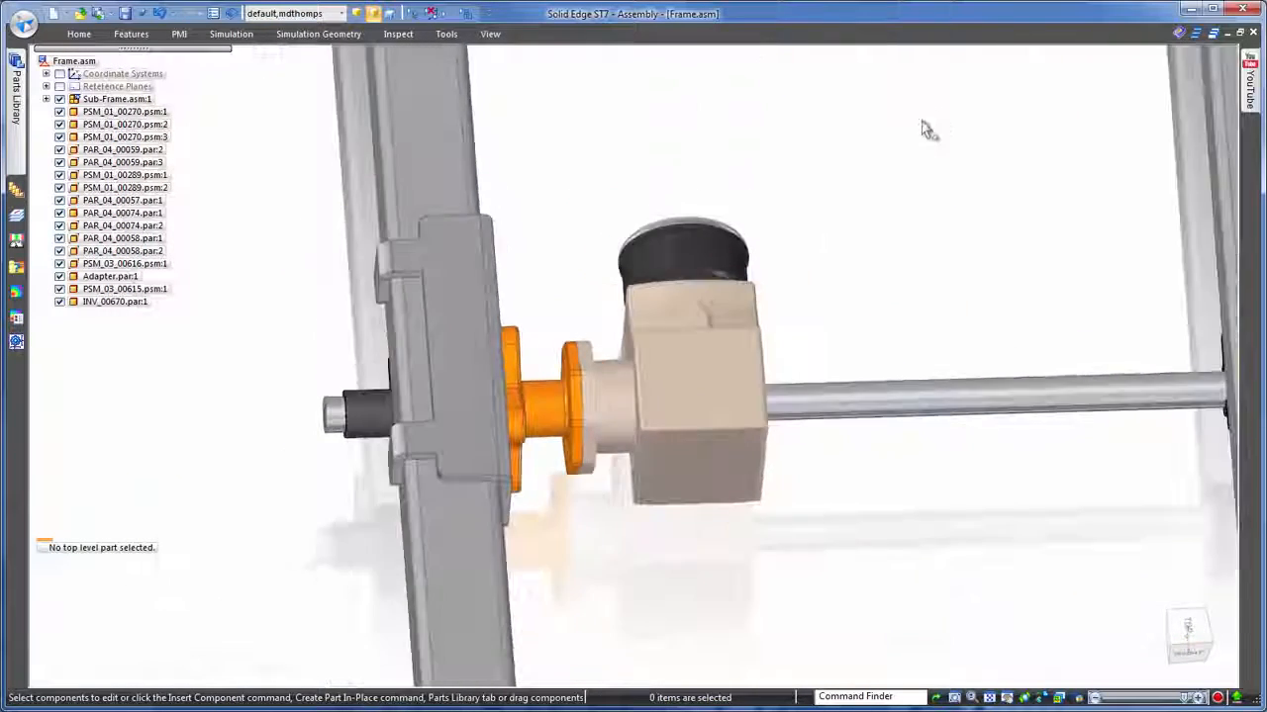